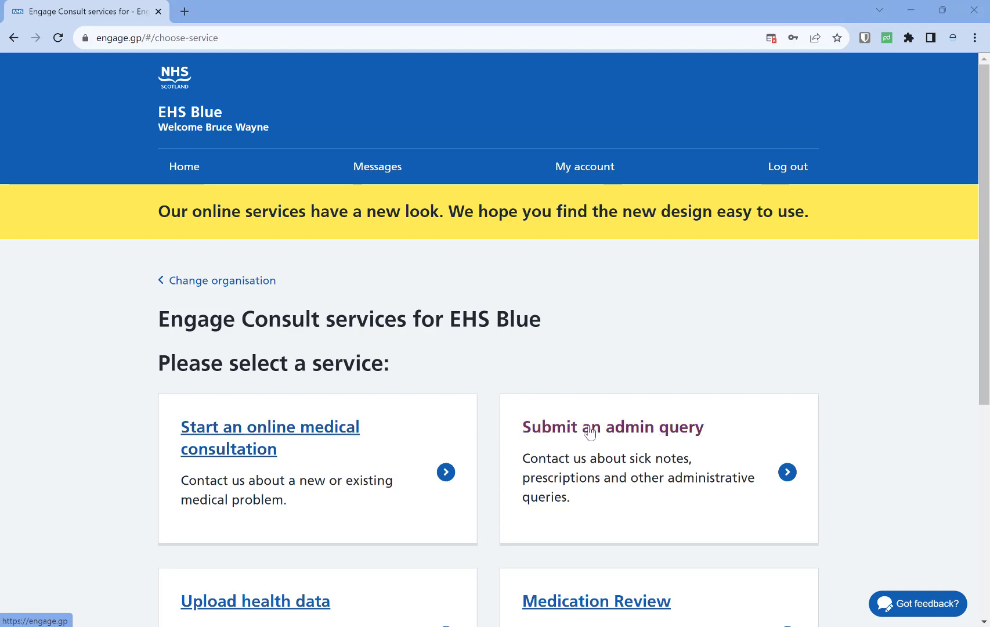
- Scroll through Engage Consult's service cards to review the available services
scroll(588, 432, down, 3)
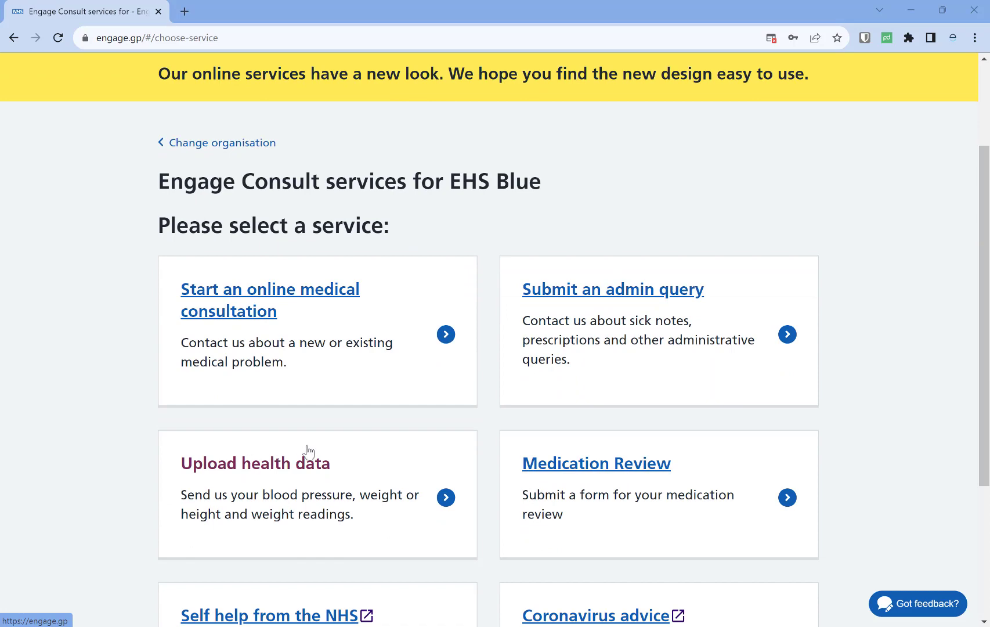
scroll(321, 450, down, 2)
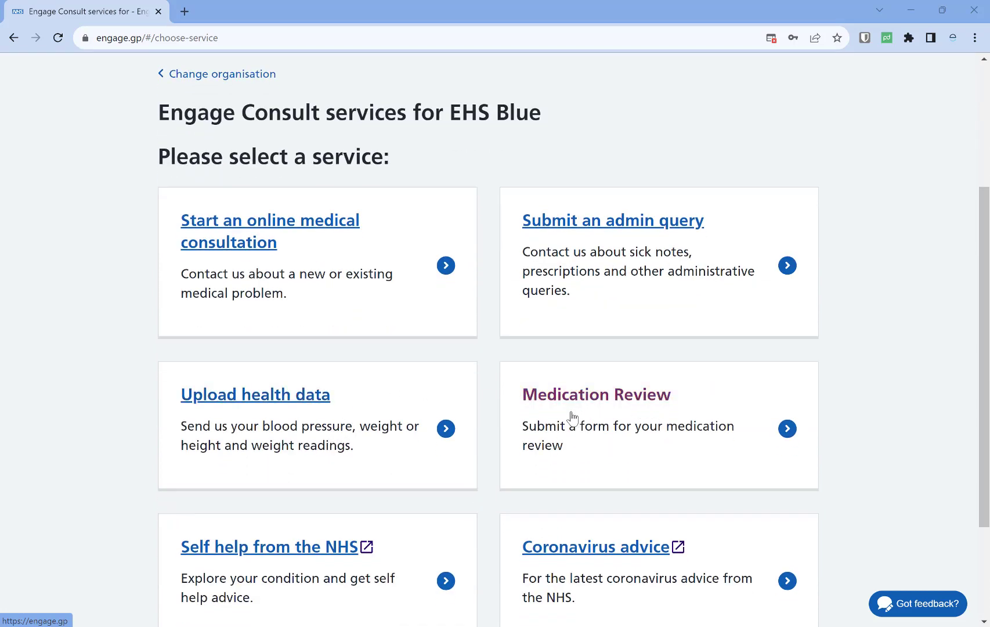
scroll(633, 400, down, 1)
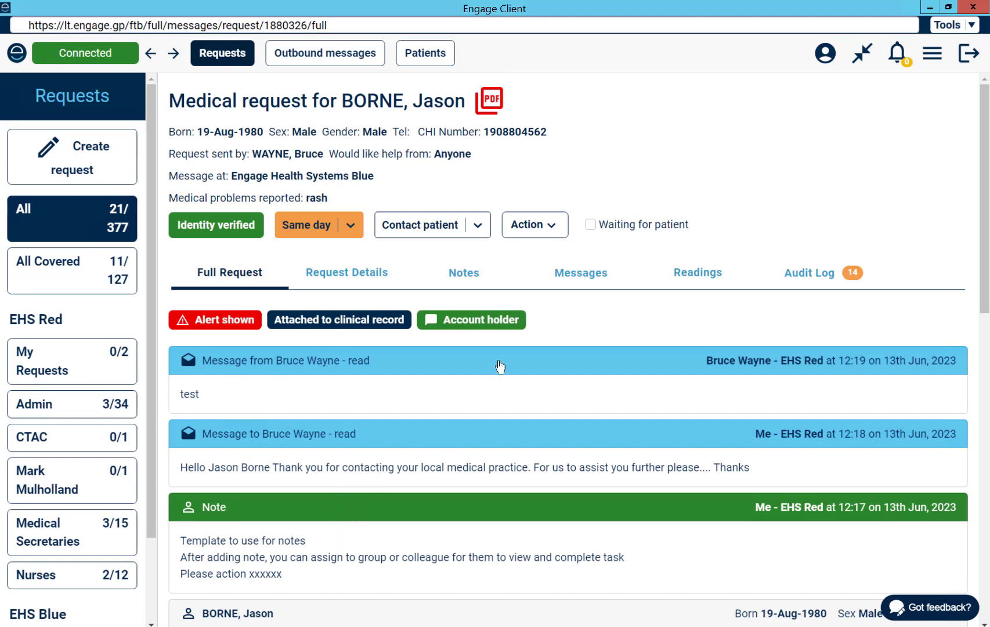
- Read through the rash request's Full Request tab, then bring up its Action list
scroll(524, 406, down, 6)
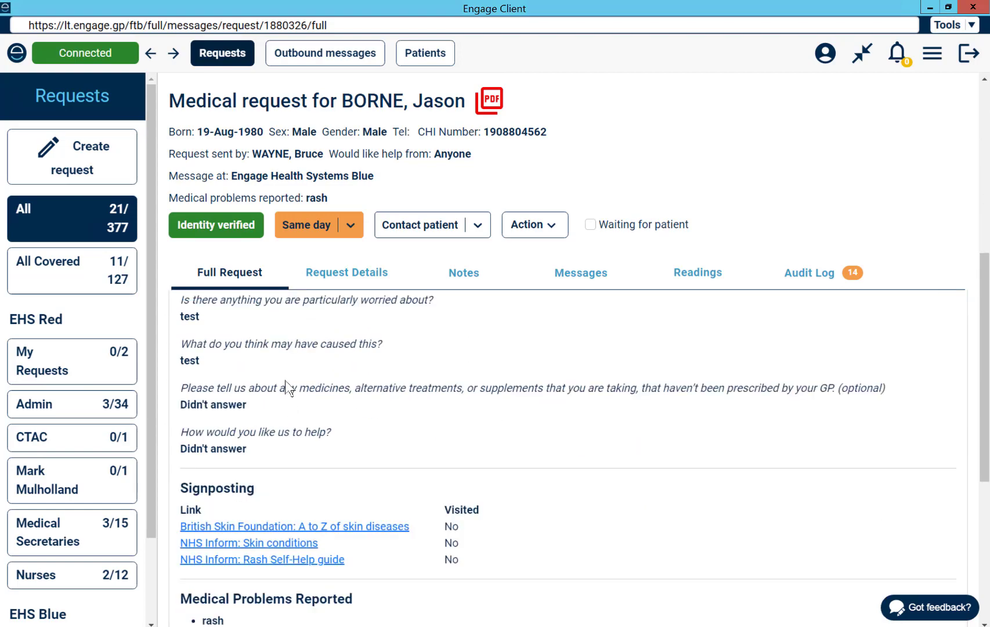
scroll(321, 377, up, 1)
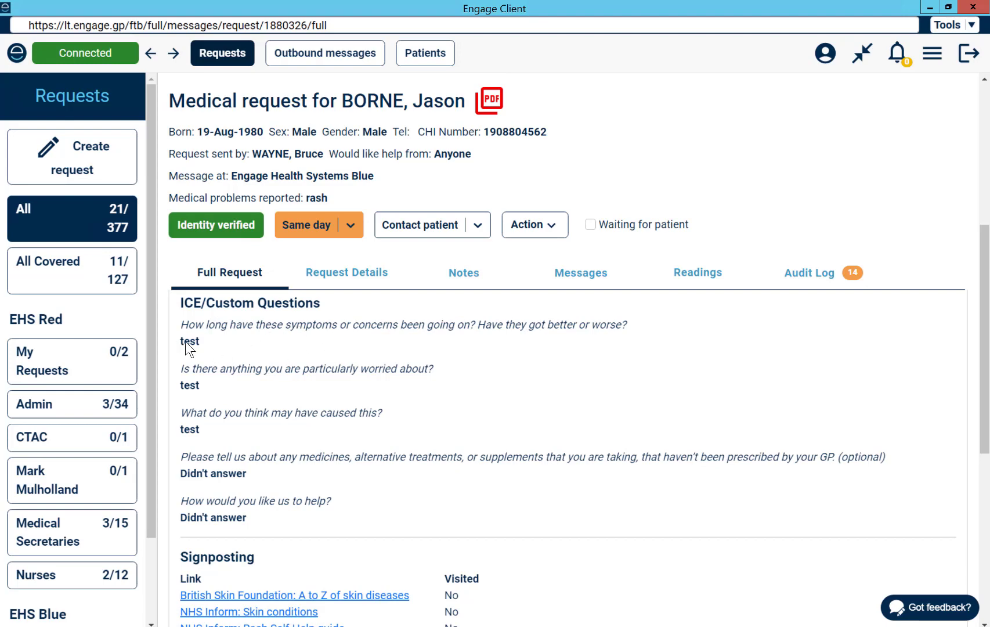
scroll(215, 342, down, 2)
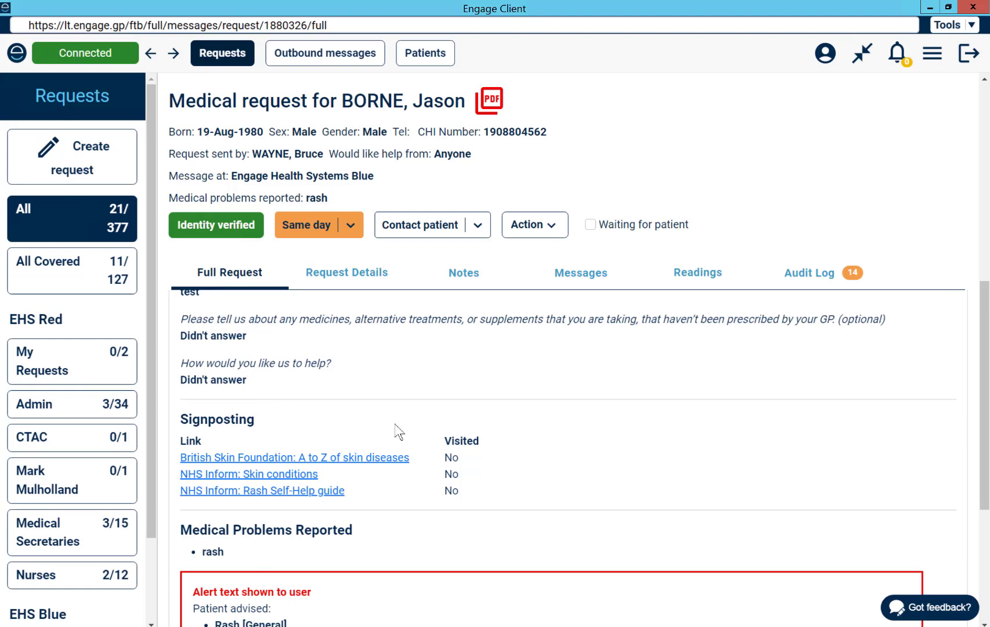
scroll(394, 428, down, 4)
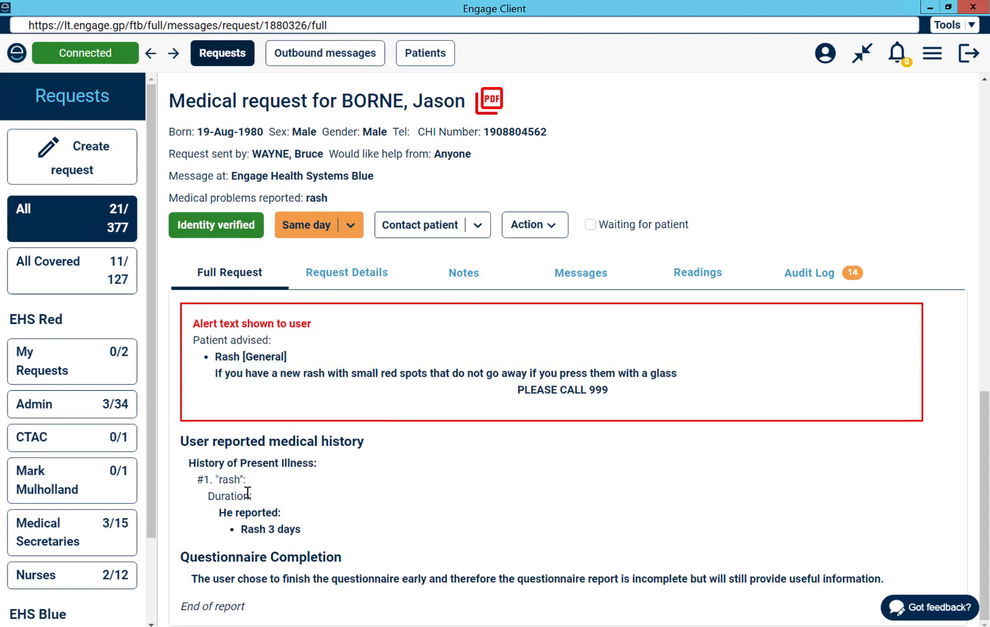
scroll(276, 537, up, 10)
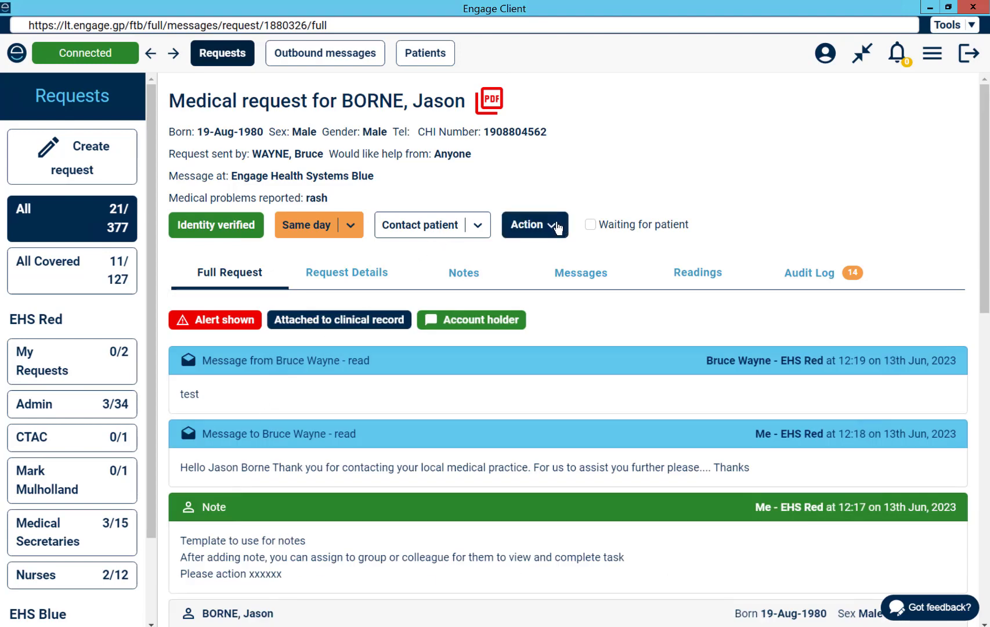
click(557, 227)
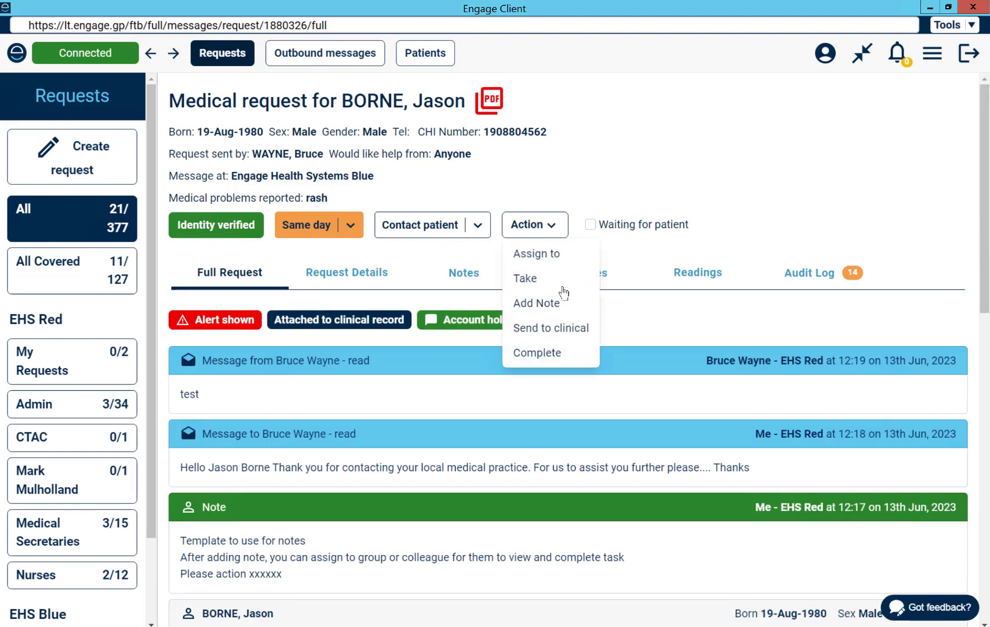
- Send the rash request to clinical with detail 'test', method Message, and the note excluded
click(567, 329)
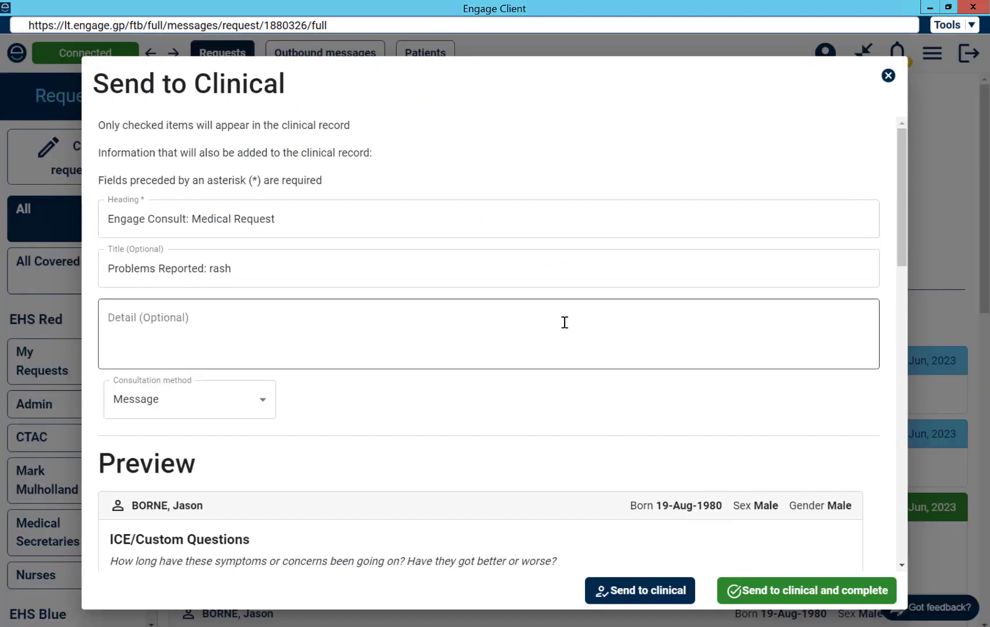
click(288, 341)
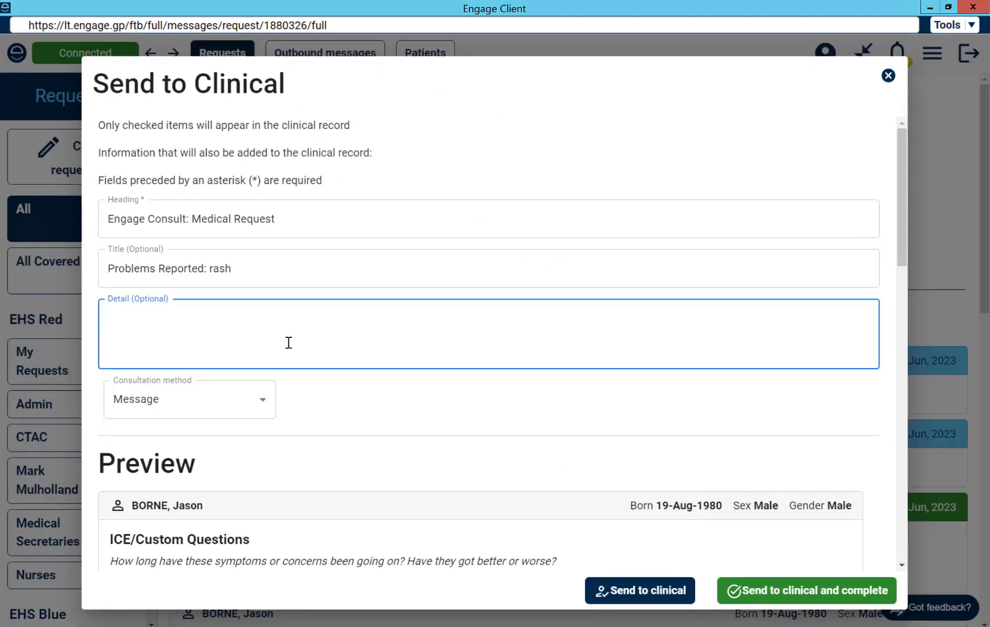
text(test)
click(260, 405)
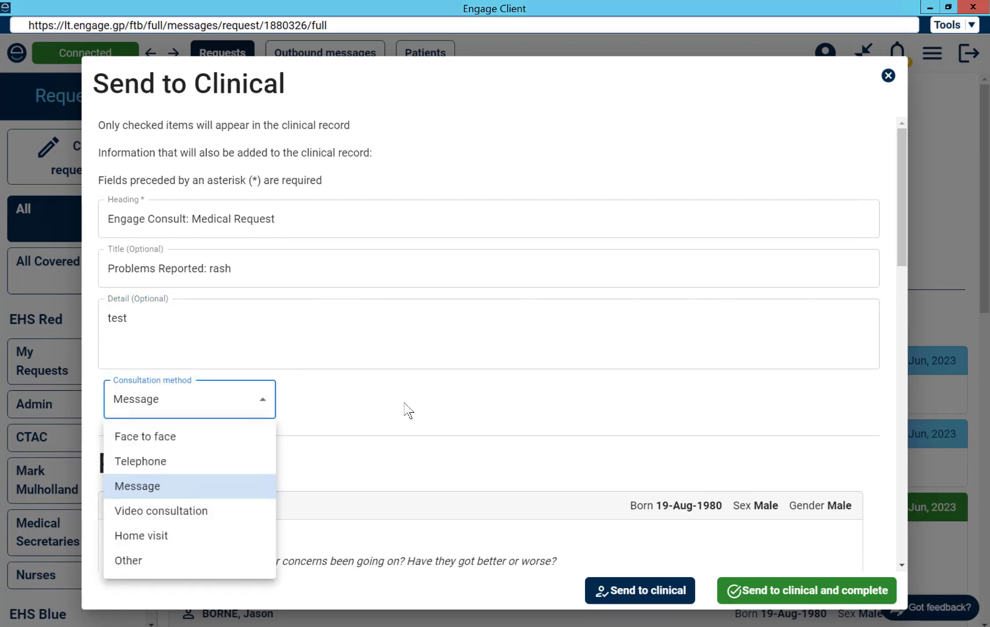
click(407, 410)
scroll(408, 409, down, 1)
scroll(406, 410, down, 10)
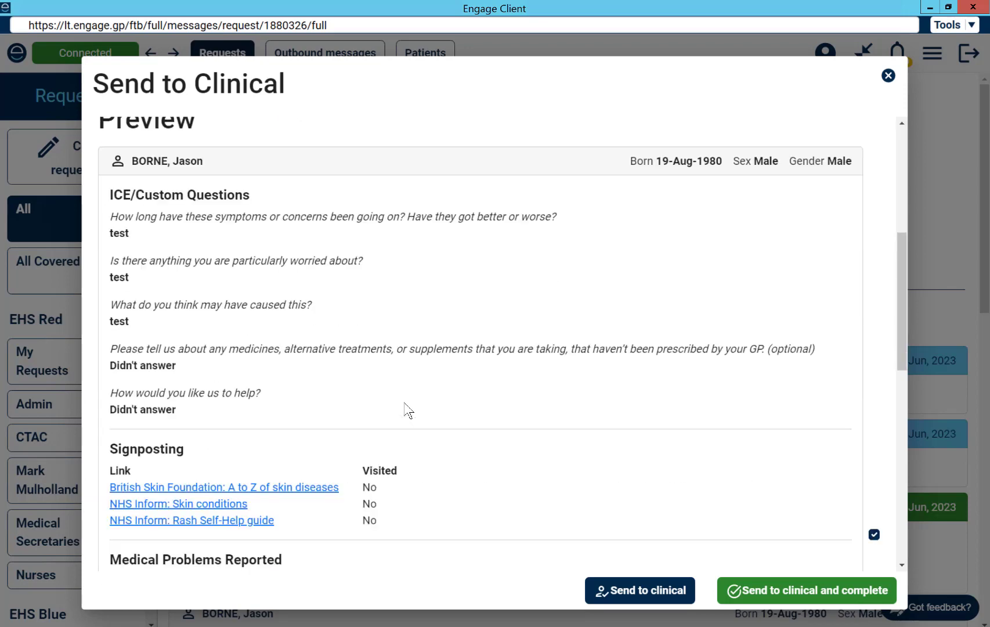
scroll(404, 410, down, 3)
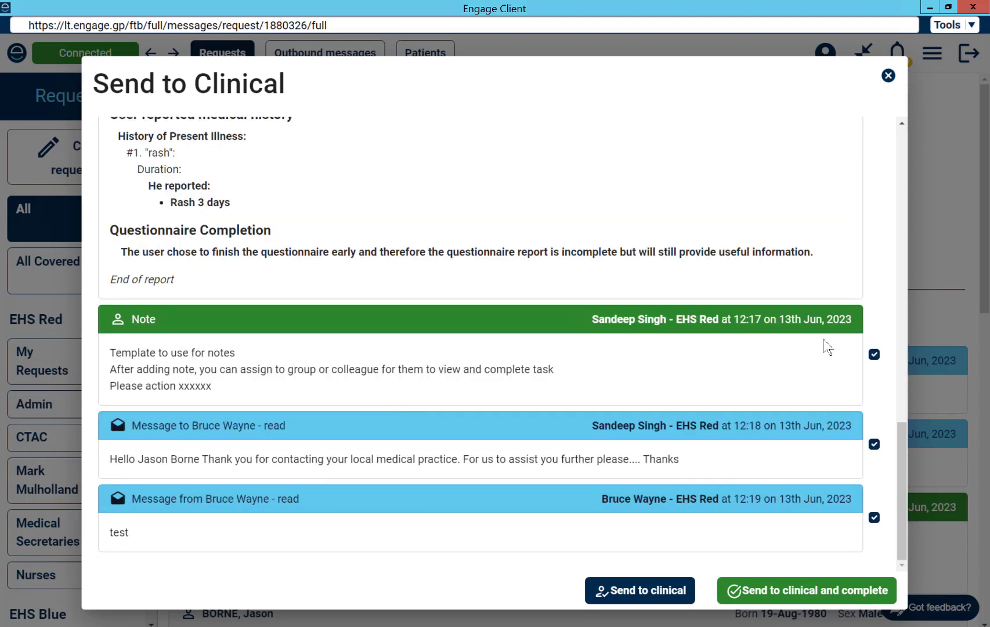
click(875, 354)
click(310, 342)
click(791, 591)
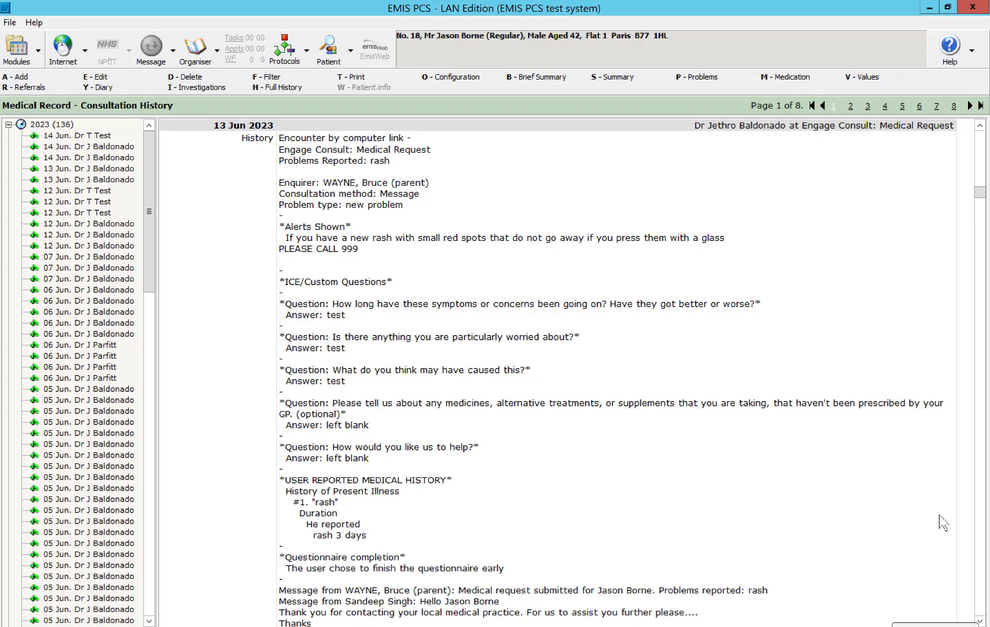
- Check the filed rash consultation in EMIS PCS, then return to Engage Client's other rash request
click(980, 620)
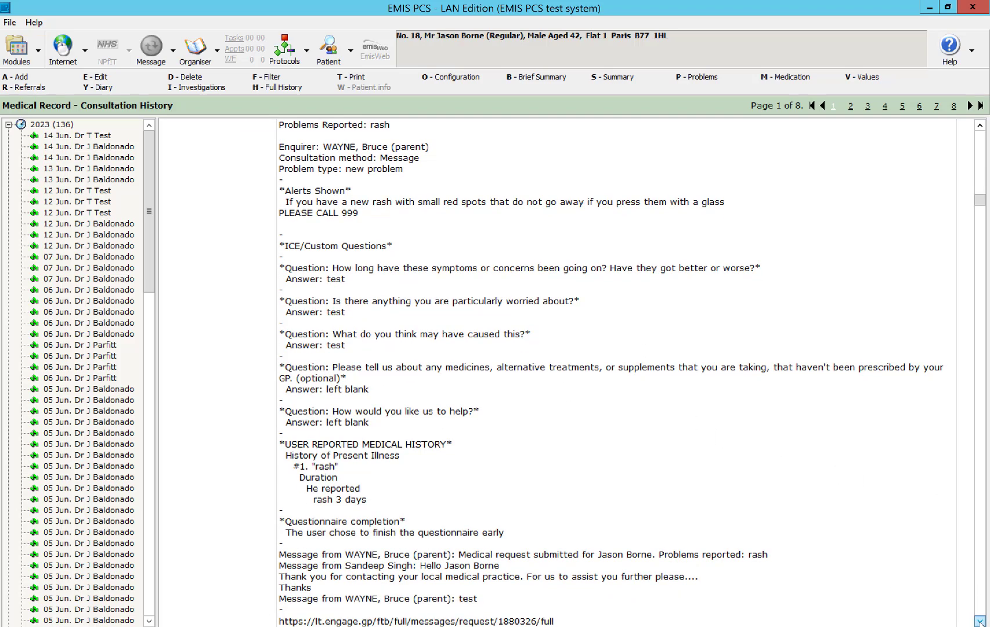
click(979, 620)
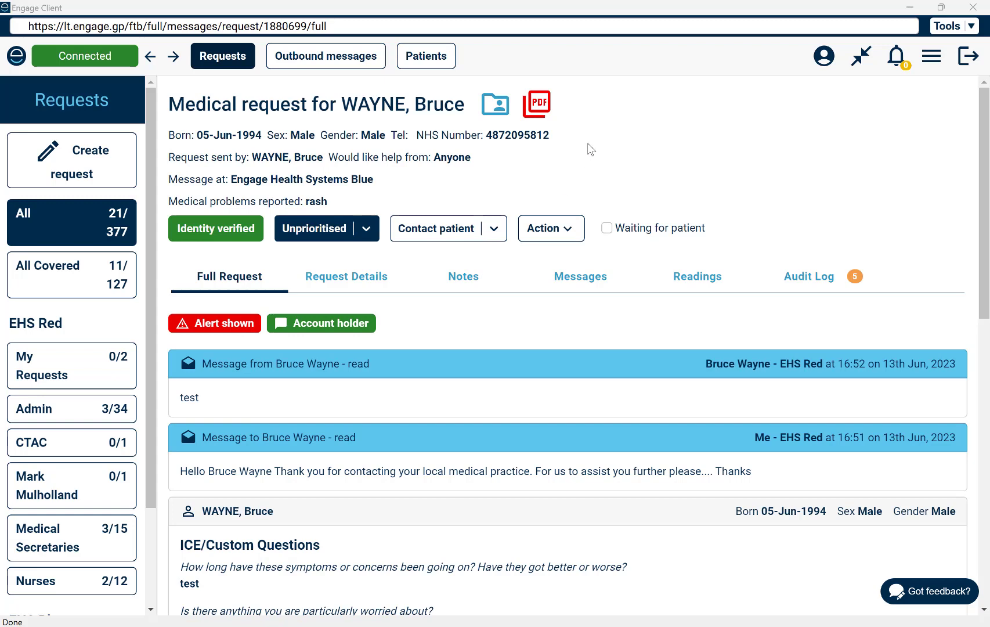
- Message the patient using the test template and confirm sending it
click(494, 227)
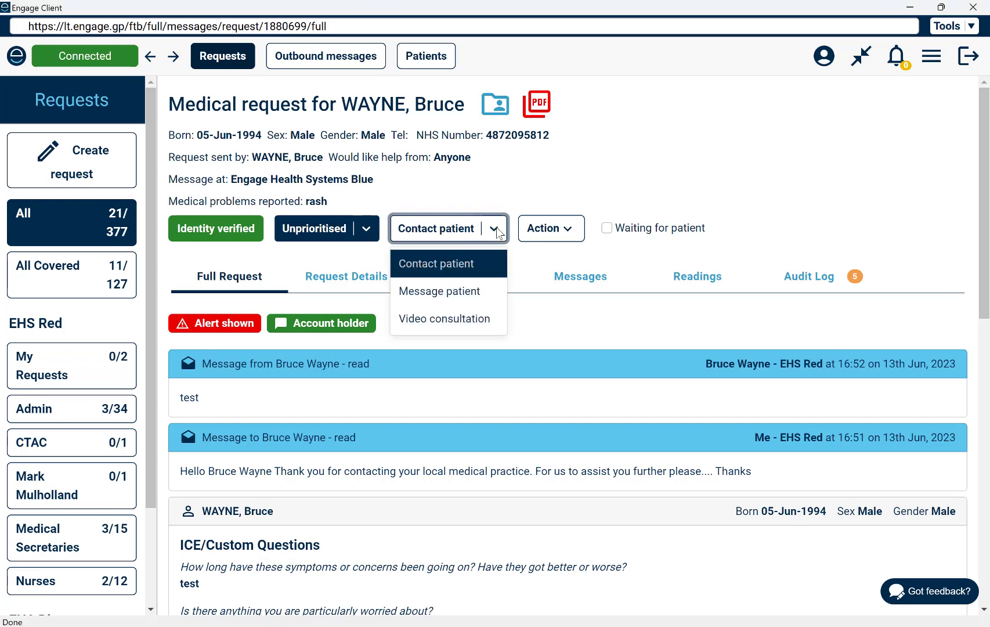
click(473, 294)
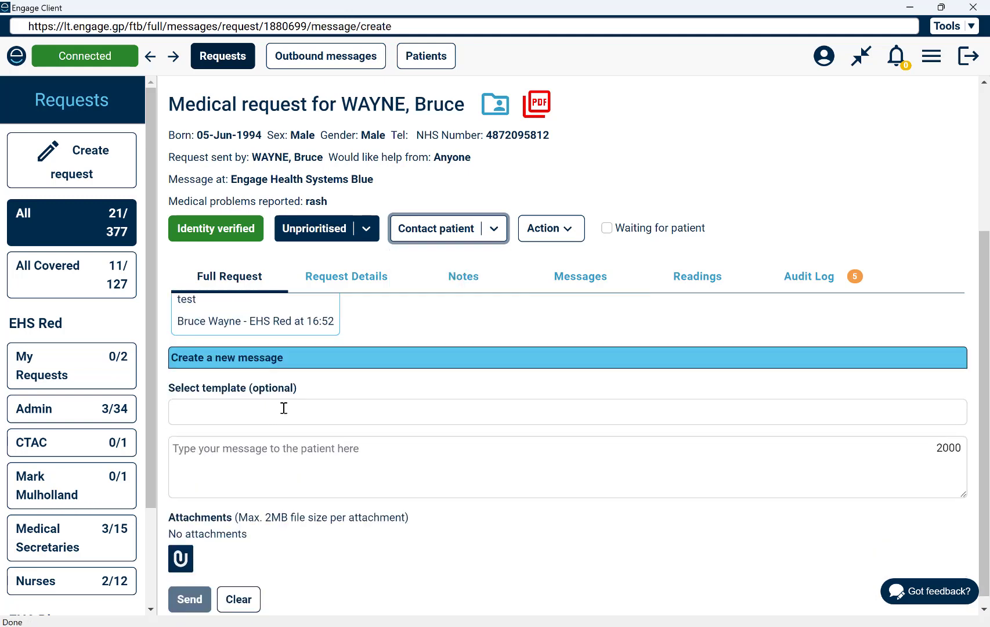
click(282, 410)
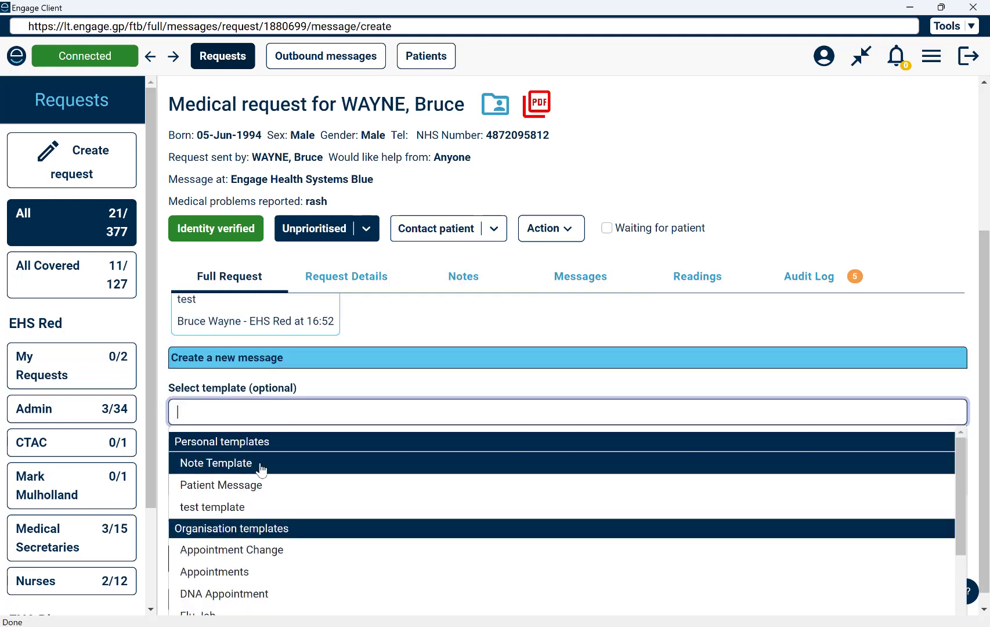
click(241, 506)
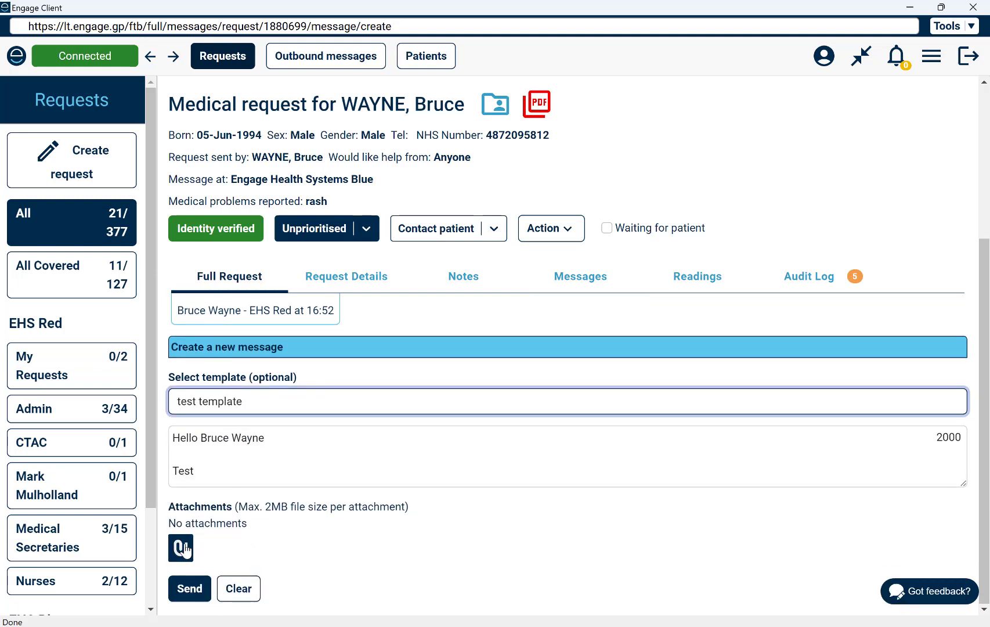
click(191, 590)
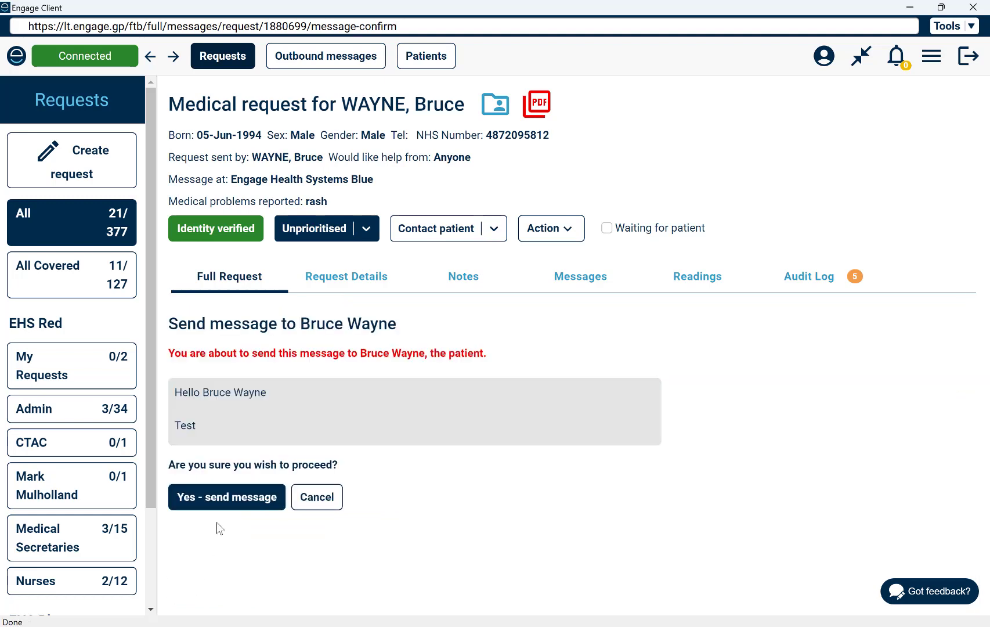
click(238, 498)
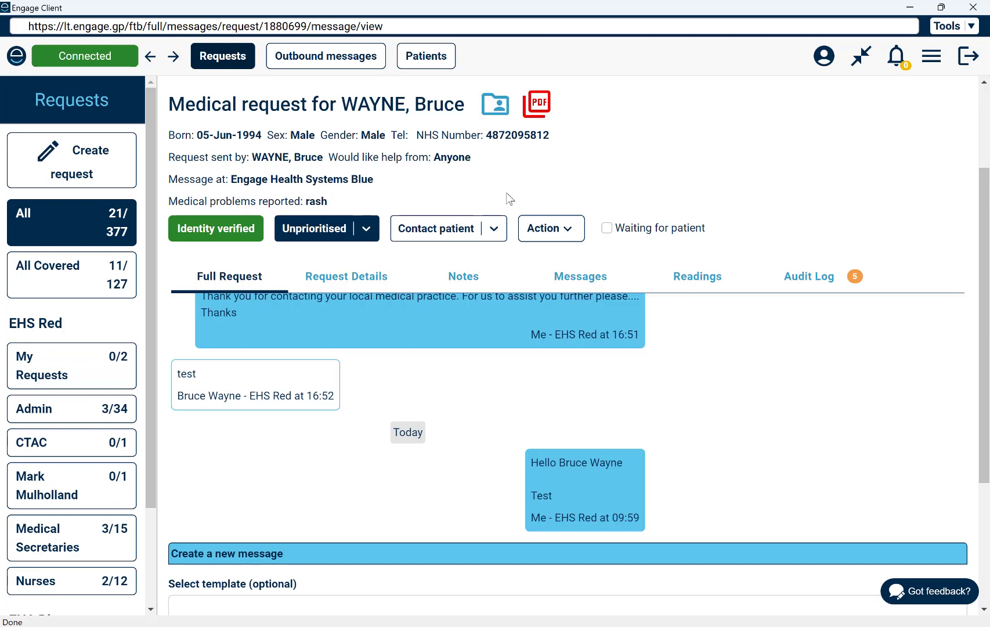
- Start a video consultation, tick Add more participants and Send me a link by SMS, then cancel it
click(494, 230)
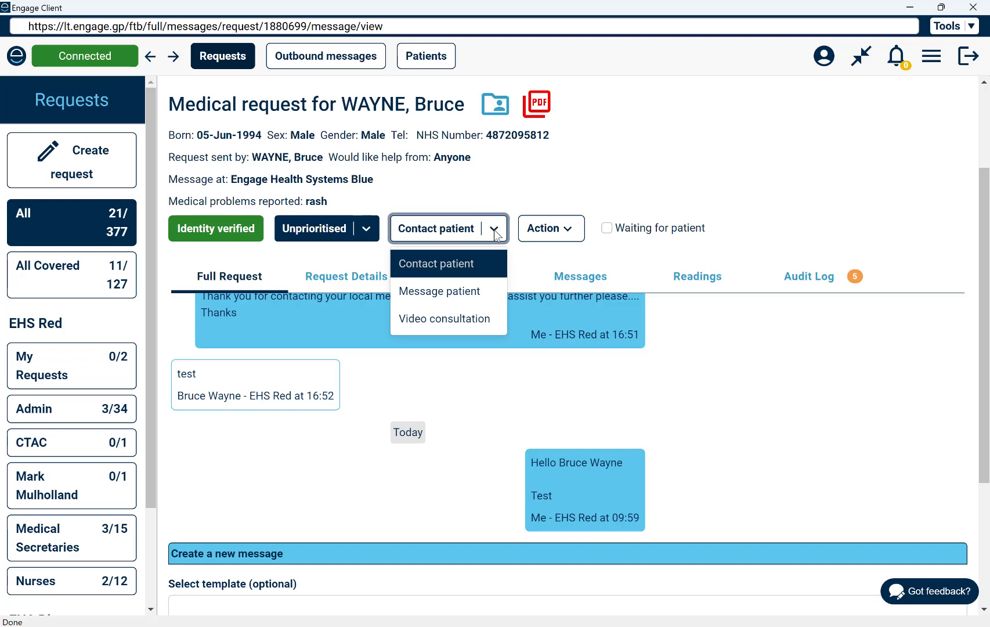
click(462, 318)
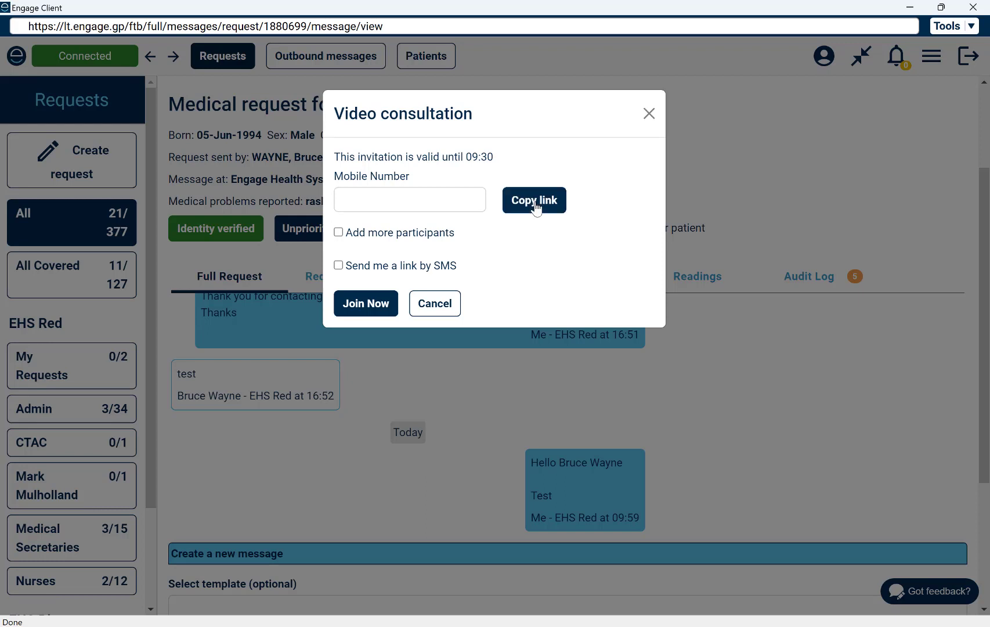
click(339, 232)
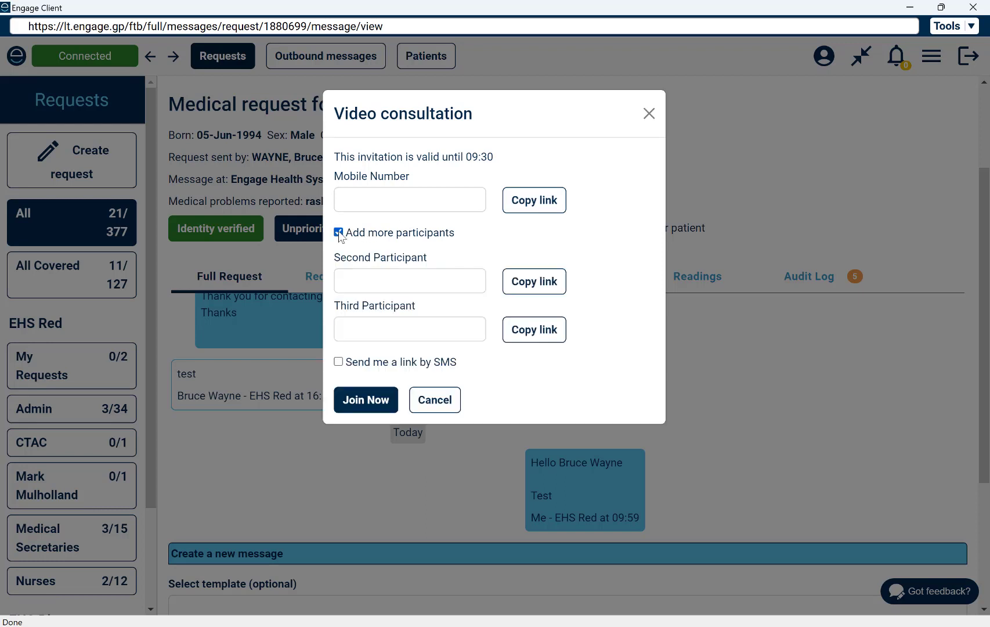
click(421, 286)
click(428, 332)
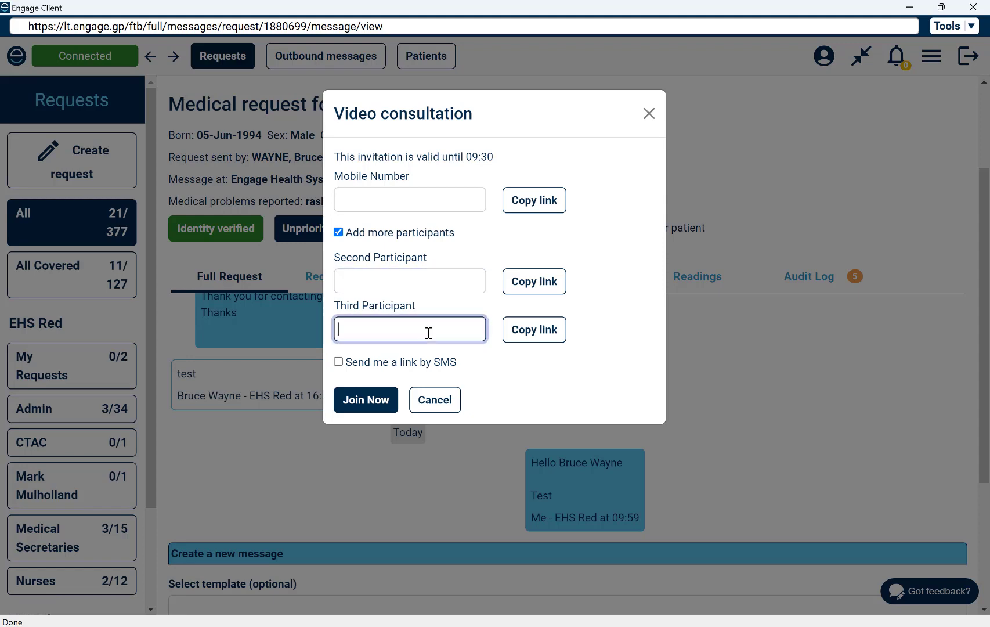
click(339, 362)
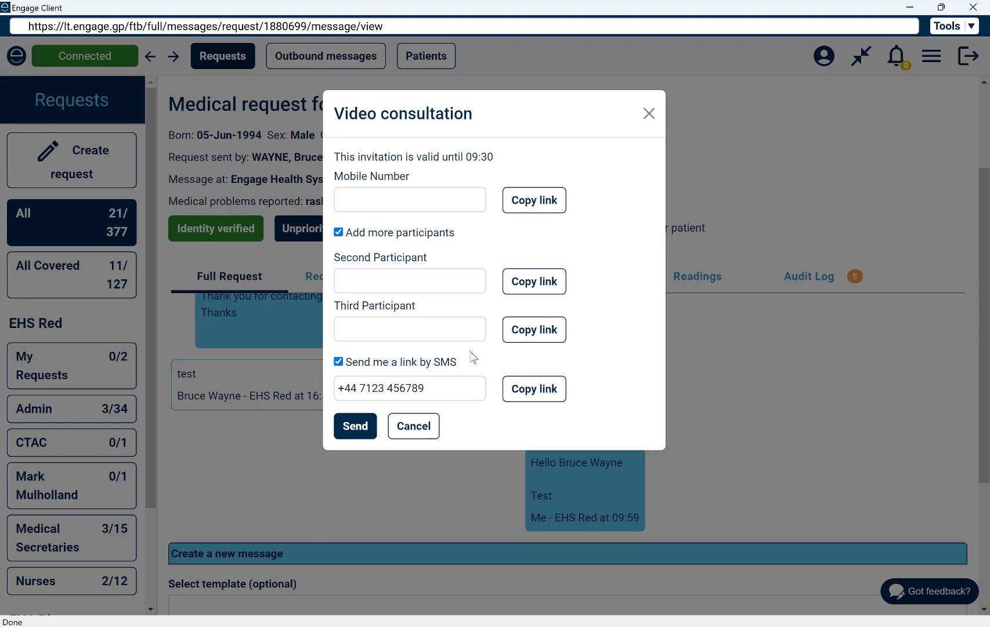
click(412, 427)
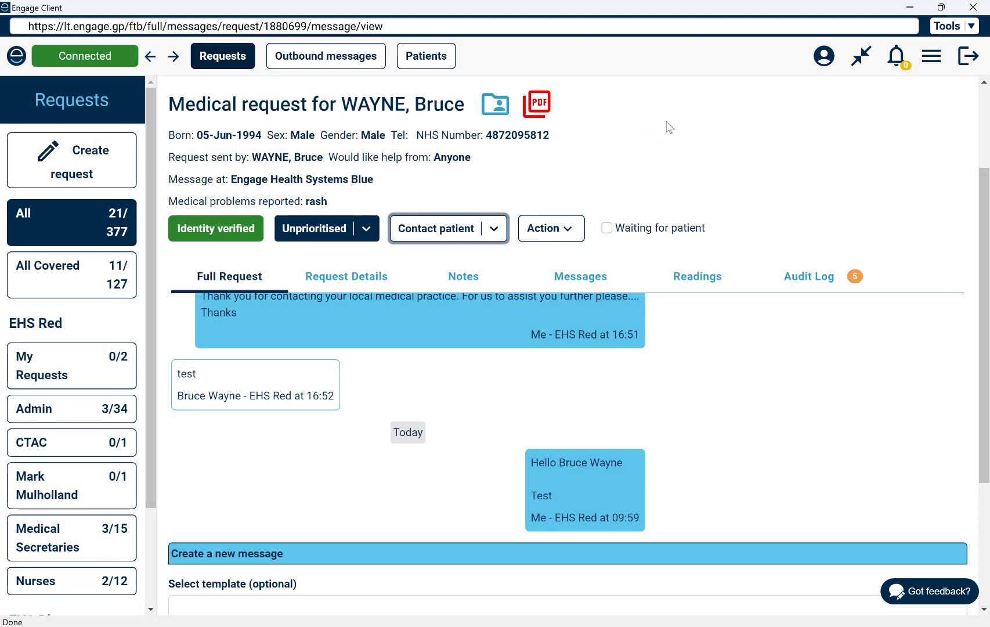
- Go to the management console's Demand Management Settings and view the Admin opening hours
click(937, 56)
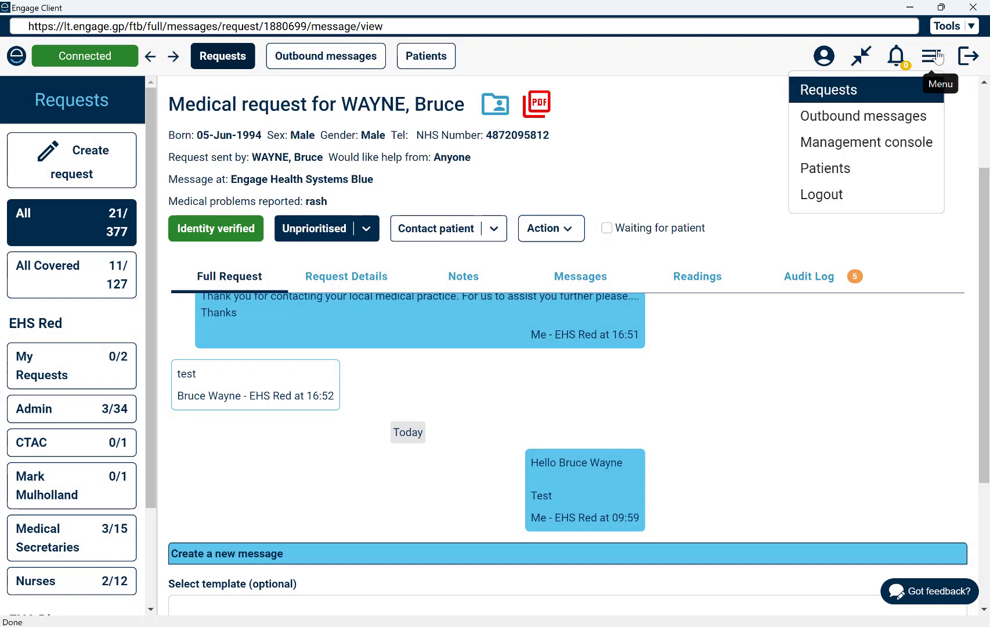
click(852, 144)
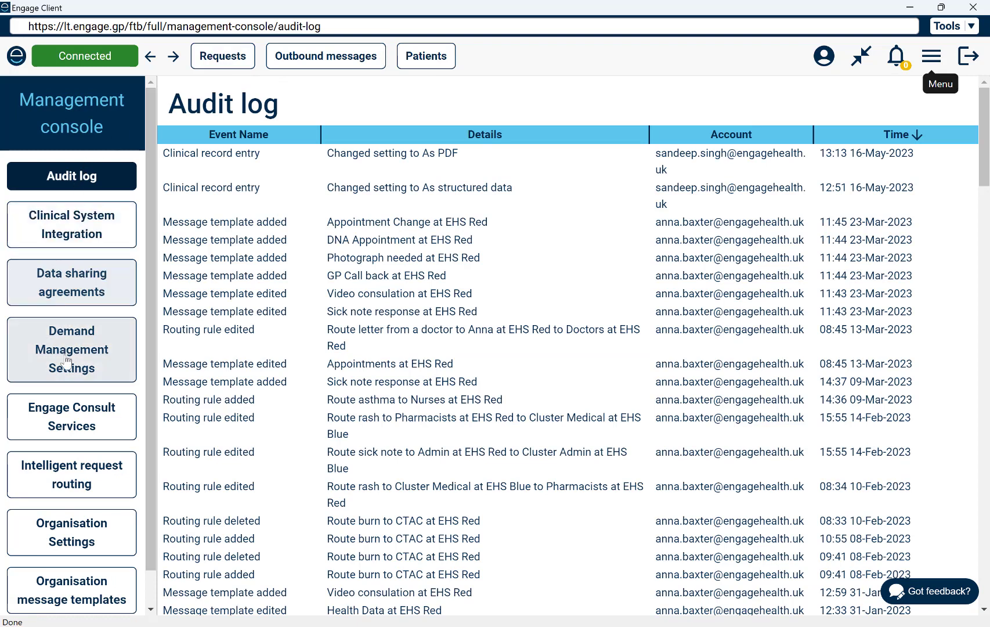
click(74, 374)
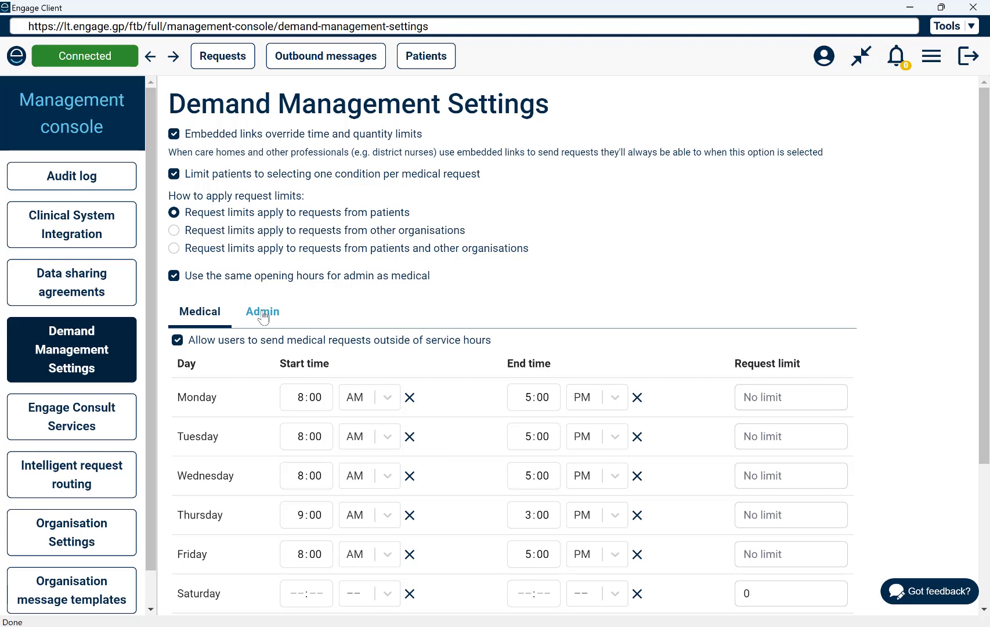
click(246, 316)
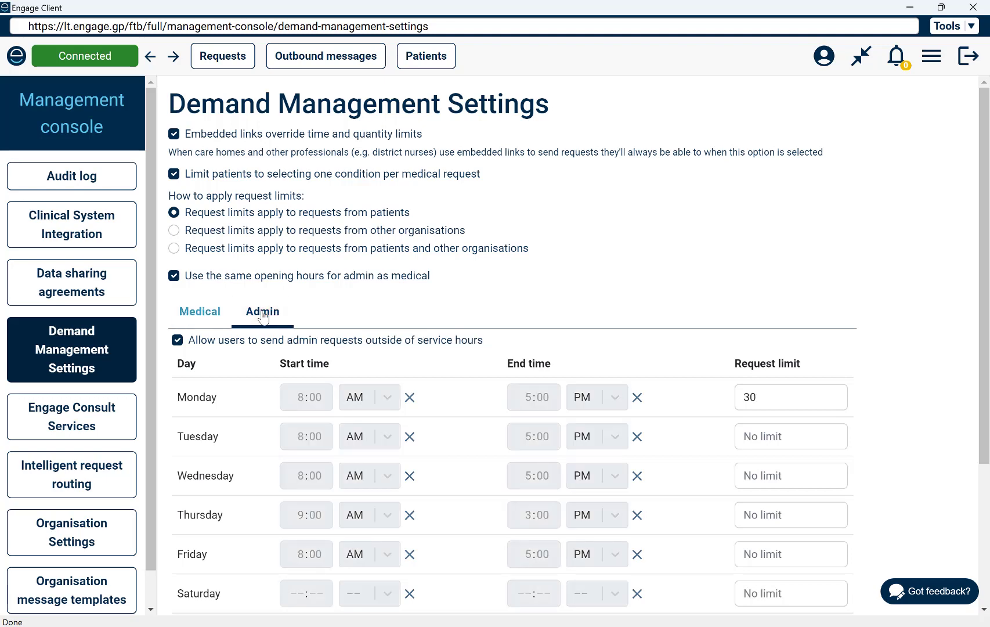
- Untick Use the same opening hours for admin as medical, leaving outside-hours requests allowed
click(177, 340)
click(174, 276)
click(177, 340)
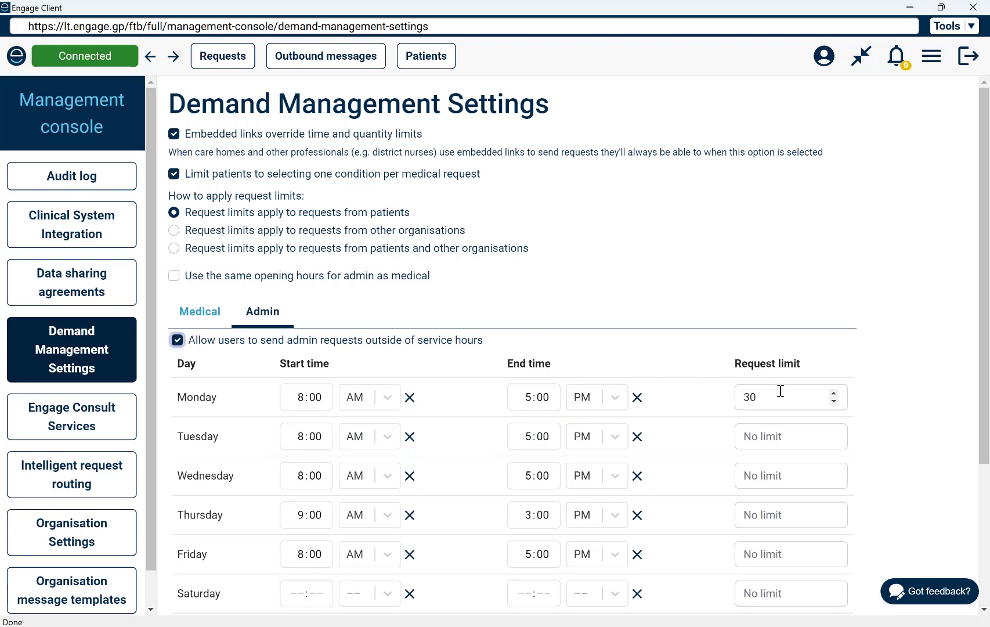
scroll(780, 391, down, 2)
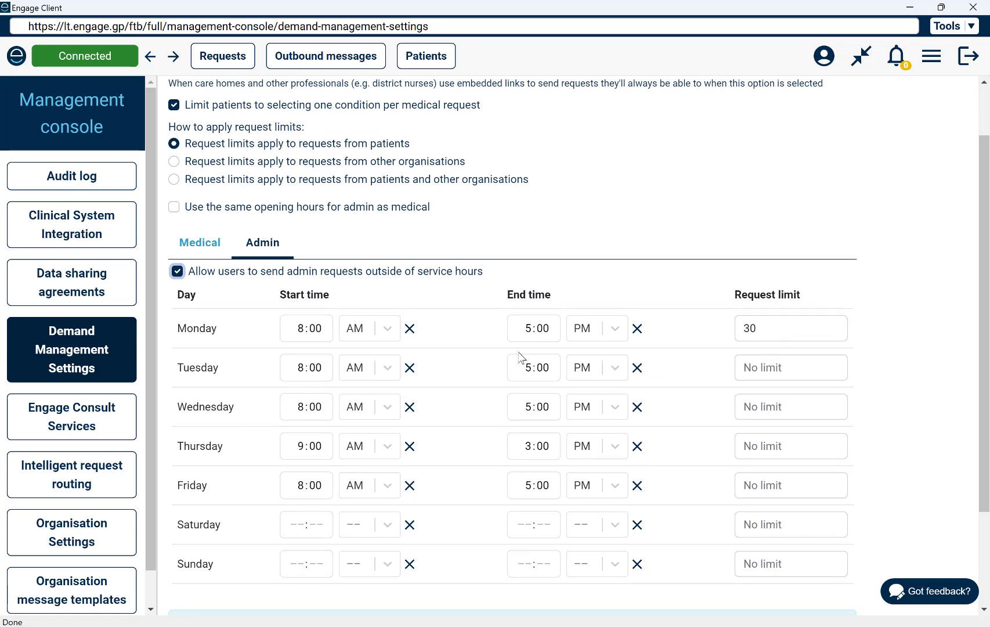
- Enter admin request limits of 20, 10, 5 and 1 for Tuesday through Friday
click(787, 370)
text(20)
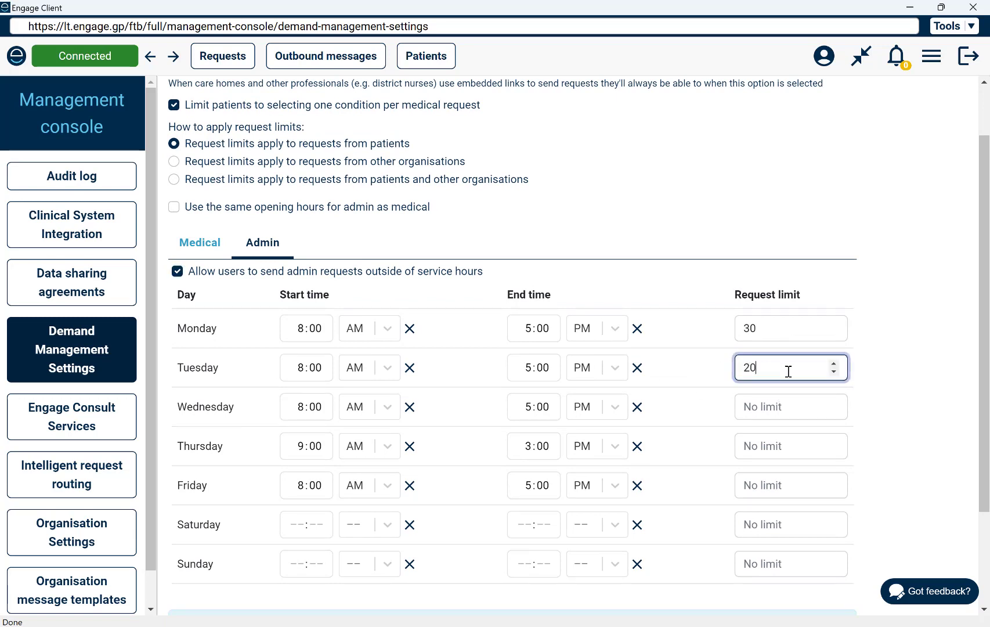
click(800, 406)
text(10)
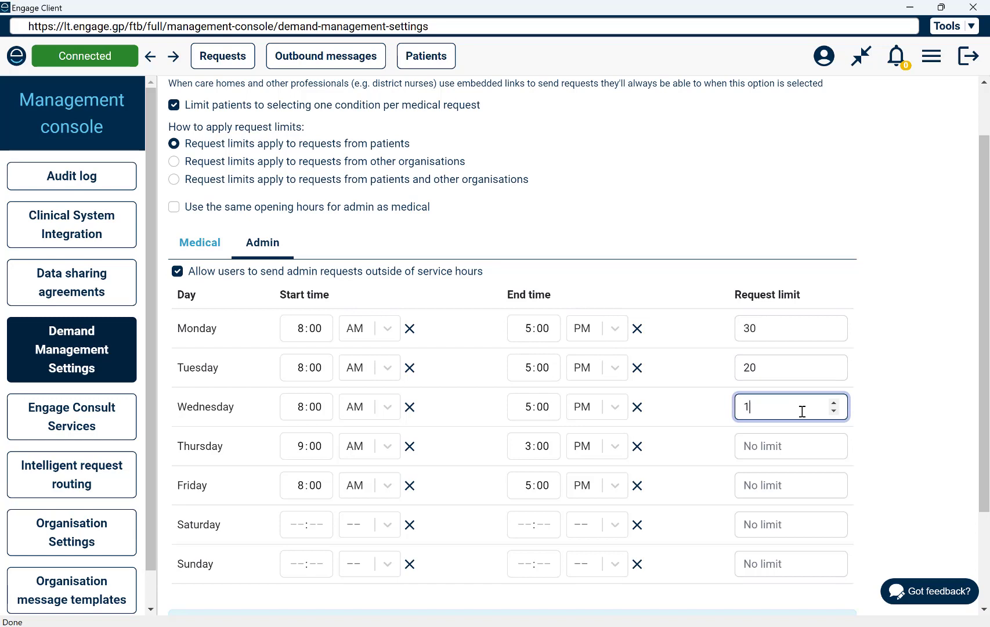
click(800, 450)
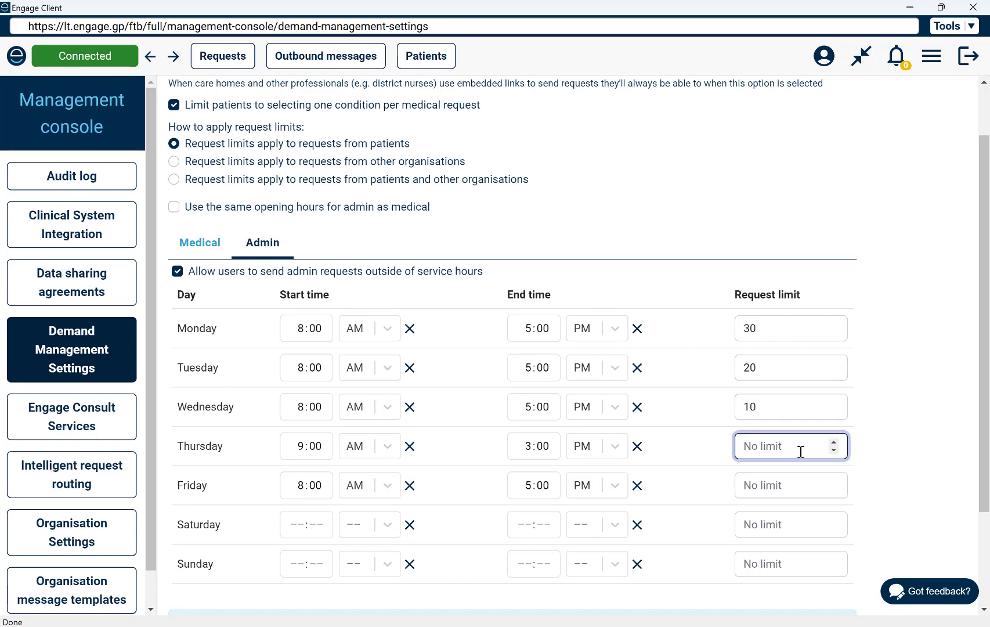
text(5)
click(769, 491)
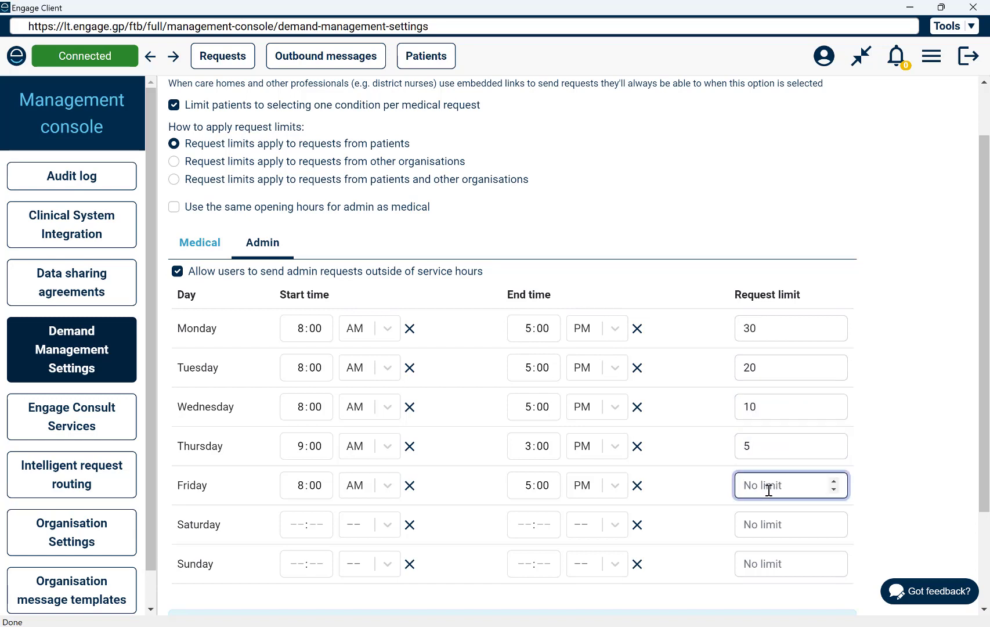
text(1)
- Clear the Tuesday–Friday admin request limits, leaving only Monday's limit of 30
key(BackSpace)
double_click(737, 447)
key(BackSpace)
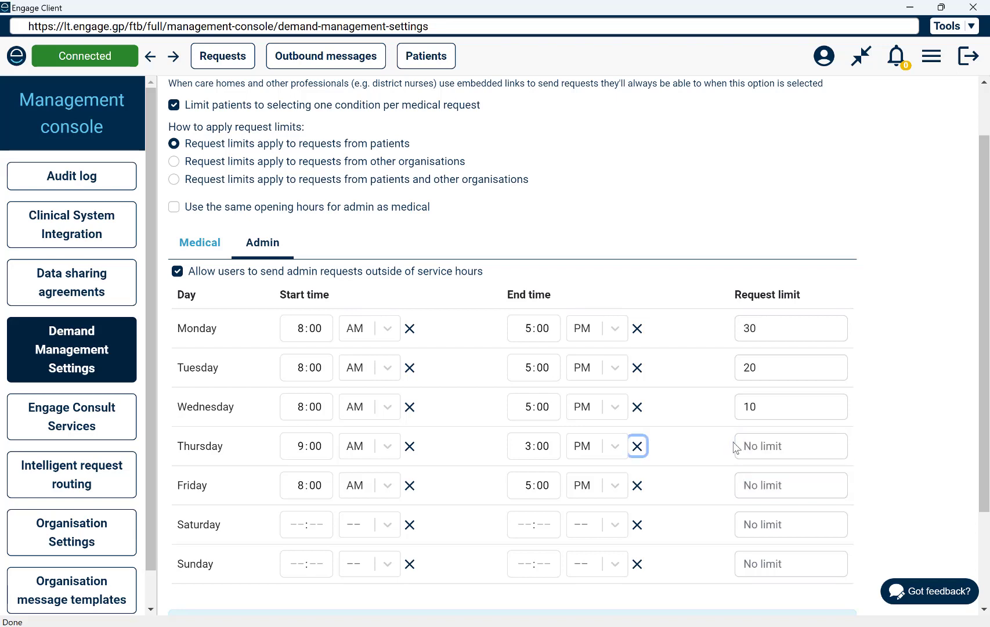
double_click(748, 406)
key(BackSpace)
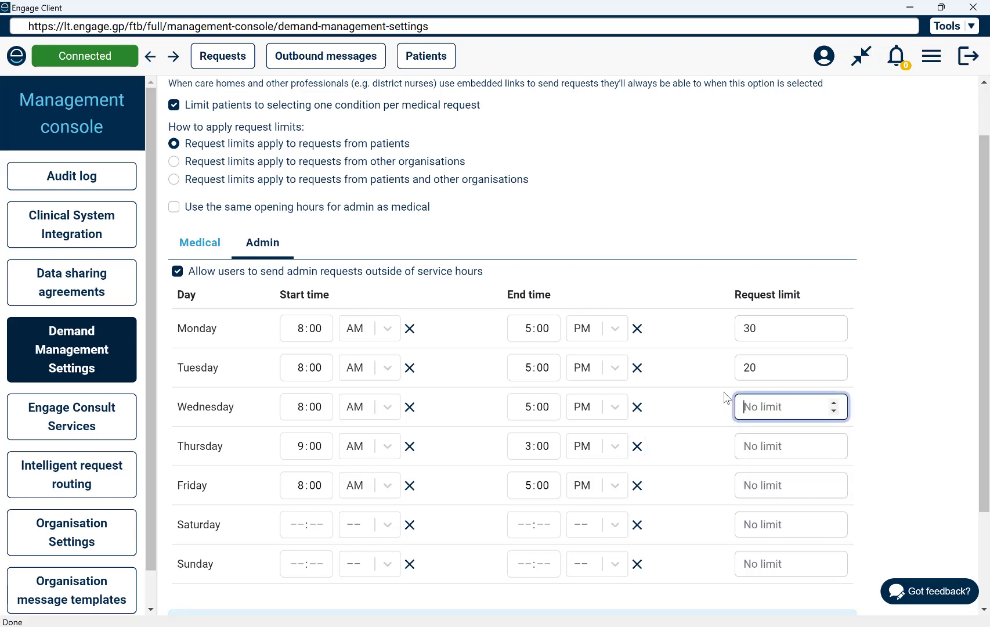
double_click(778, 366)
key(BackSpace)
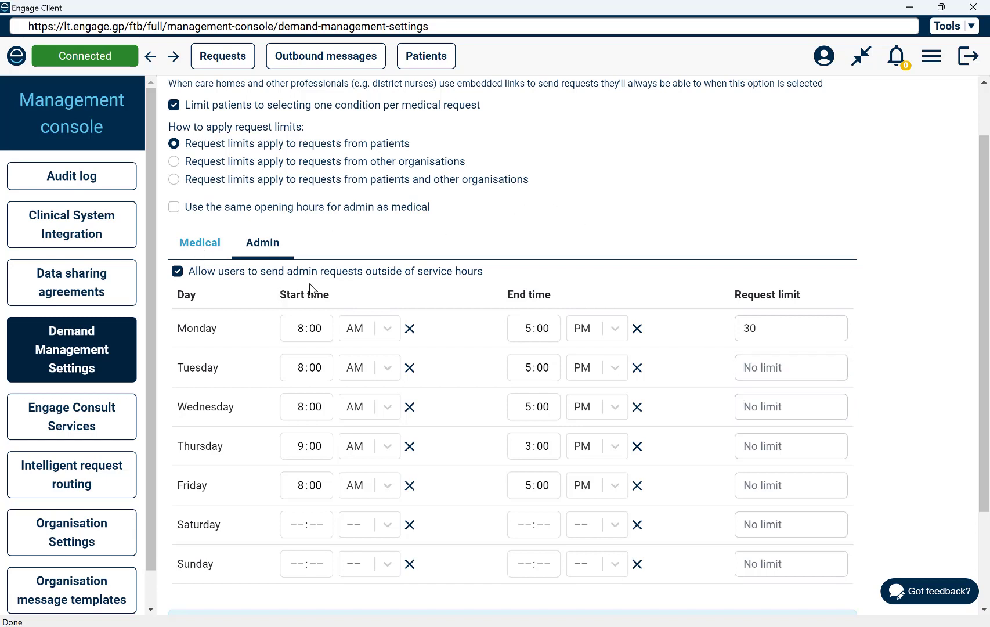
- On the Medical tab, tick Use the same opening hours for admin, then open Intelligent request routing
click(204, 243)
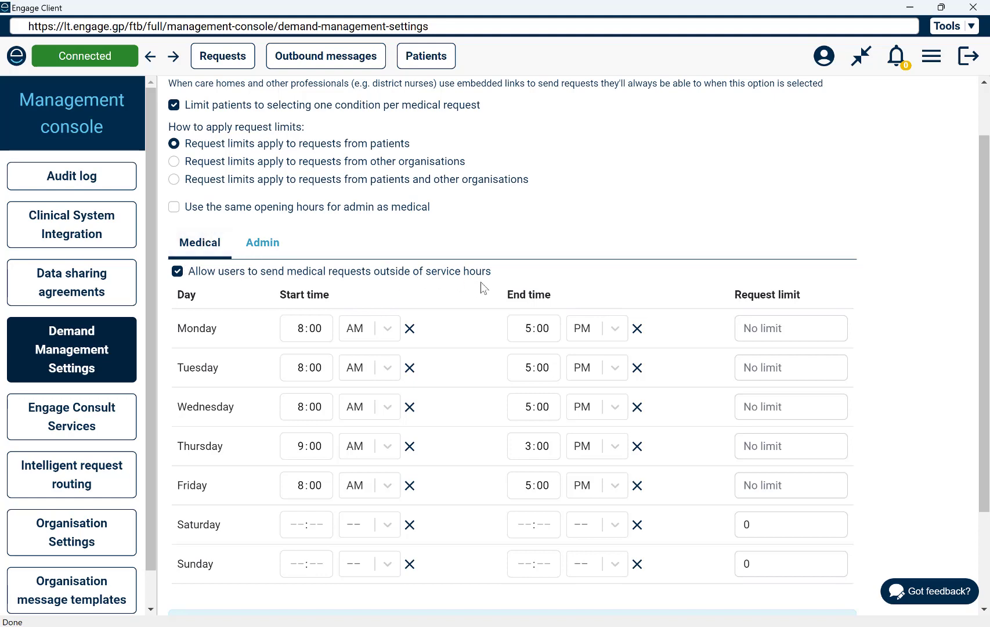
click(173, 208)
scroll(611, 228, up, 2)
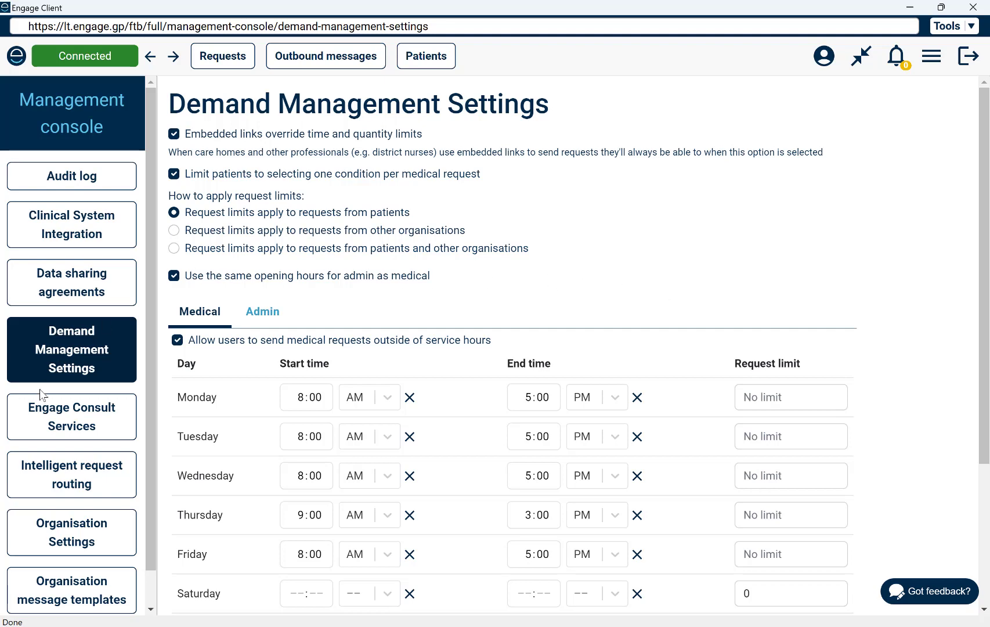
click(62, 482)
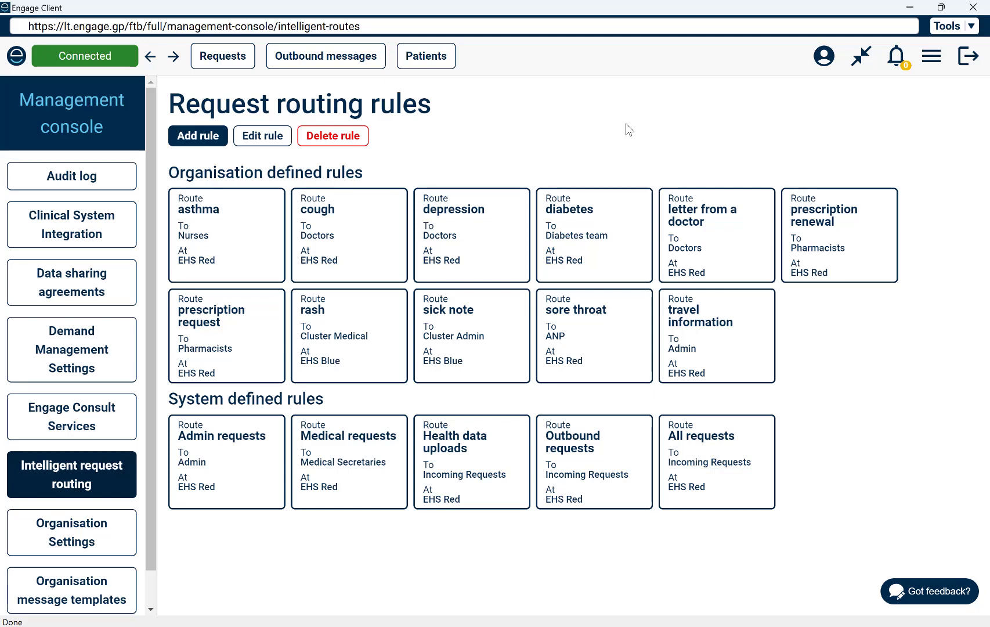
- Scroll the management console sidebar down to the Questionnaires settings and open them
scroll(64, 581, down, 1)
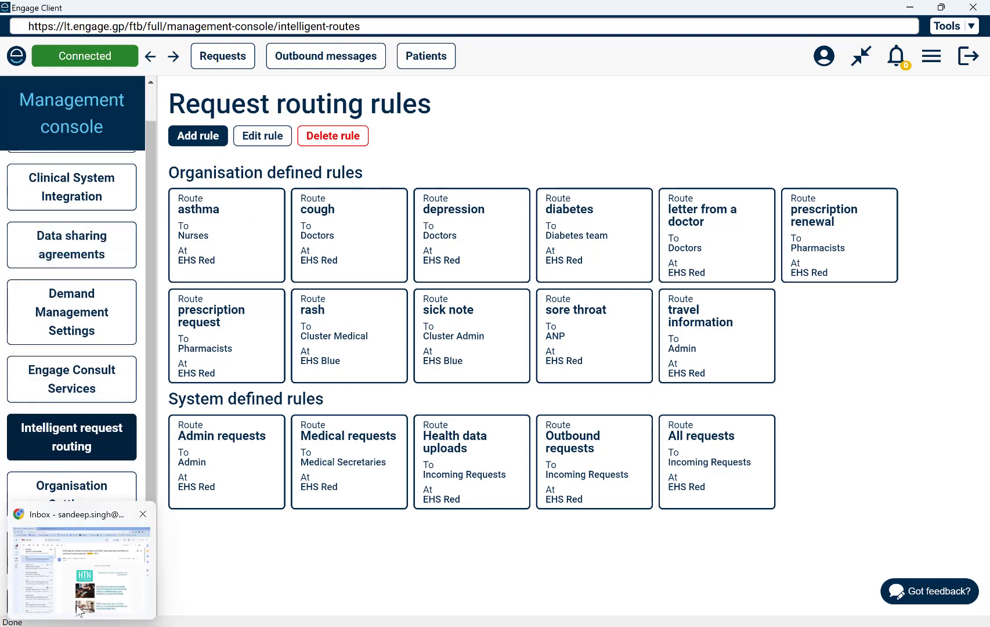
click(99, 604)
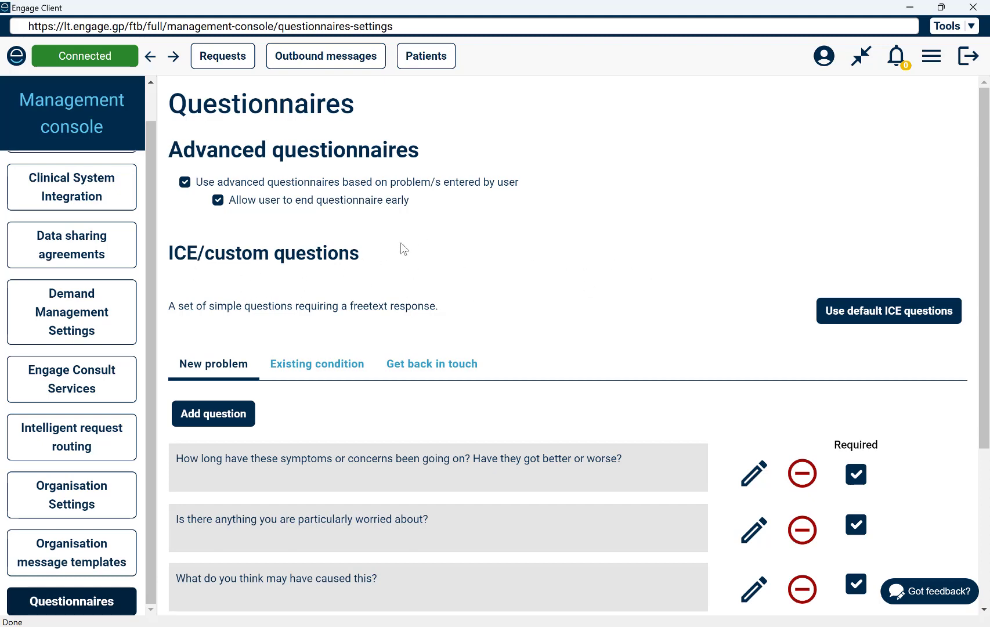
scroll(405, 249, down, 3)
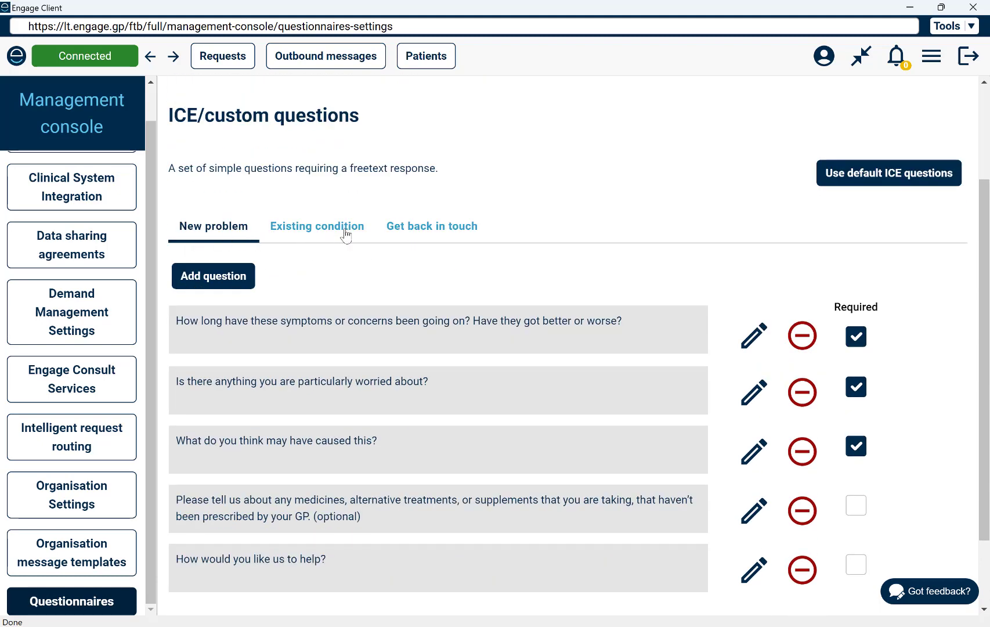
click(285, 231)
click(419, 257)
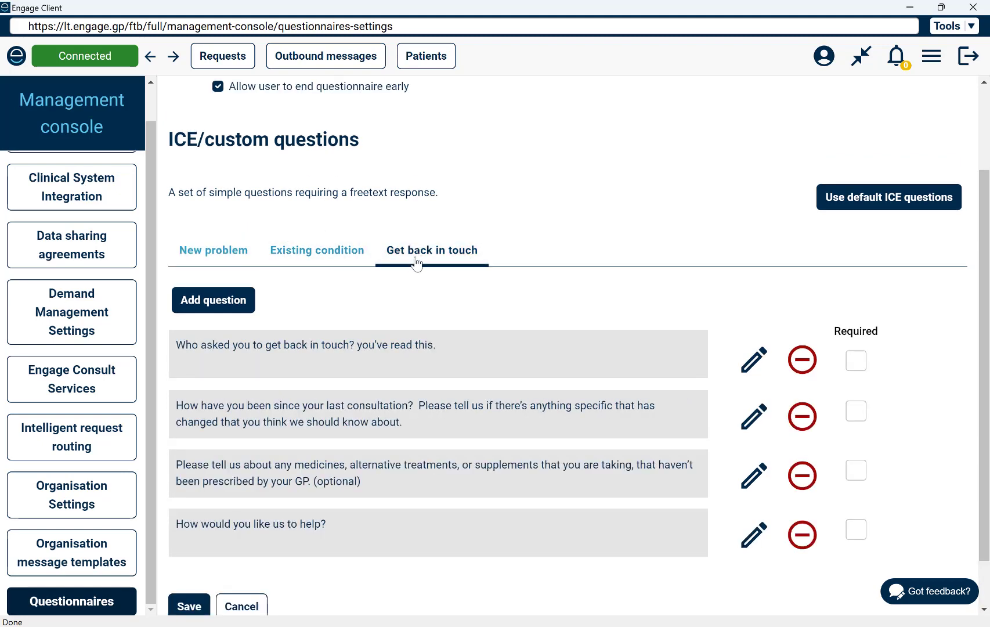
click(224, 250)
scroll(296, 290, down, 2)
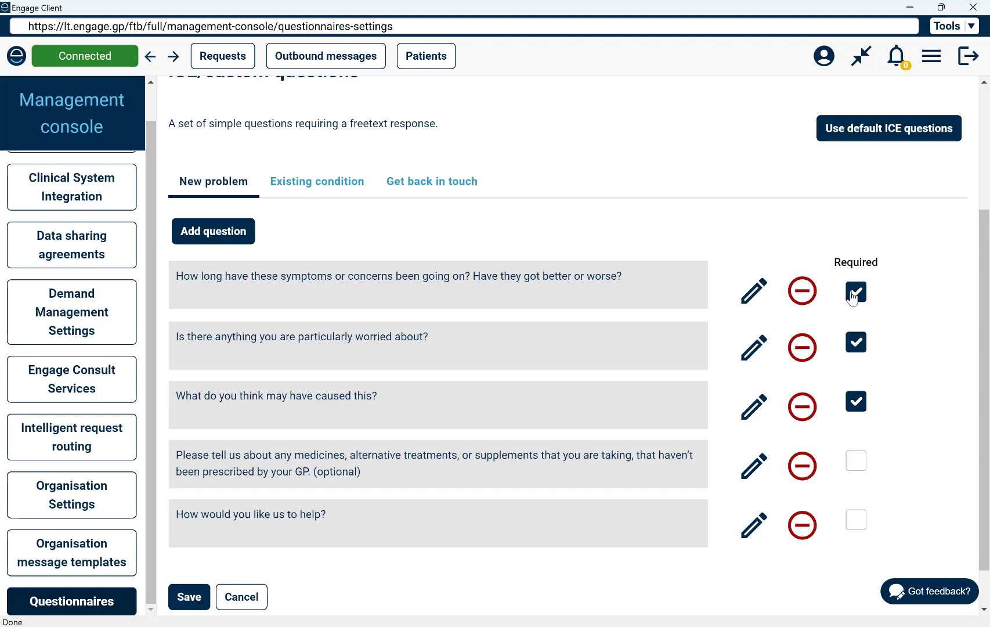
scroll(852, 297, down, 1)
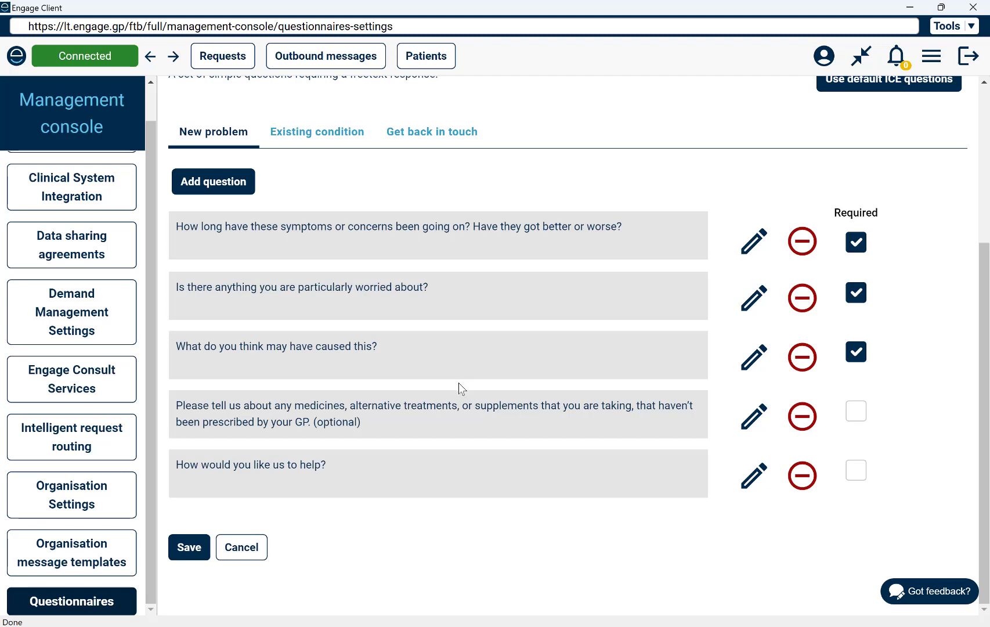
- Review the demand management service hours settings, then go back to the questionnaire settings
click(61, 322)
scroll(249, 358, down, 3)
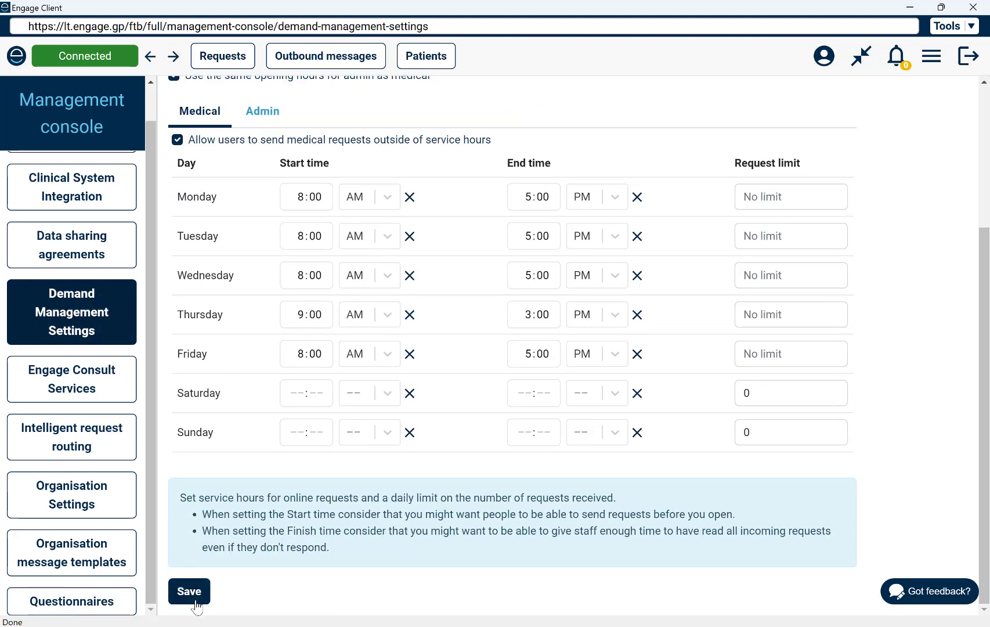
scroll(87, 499, up, 1)
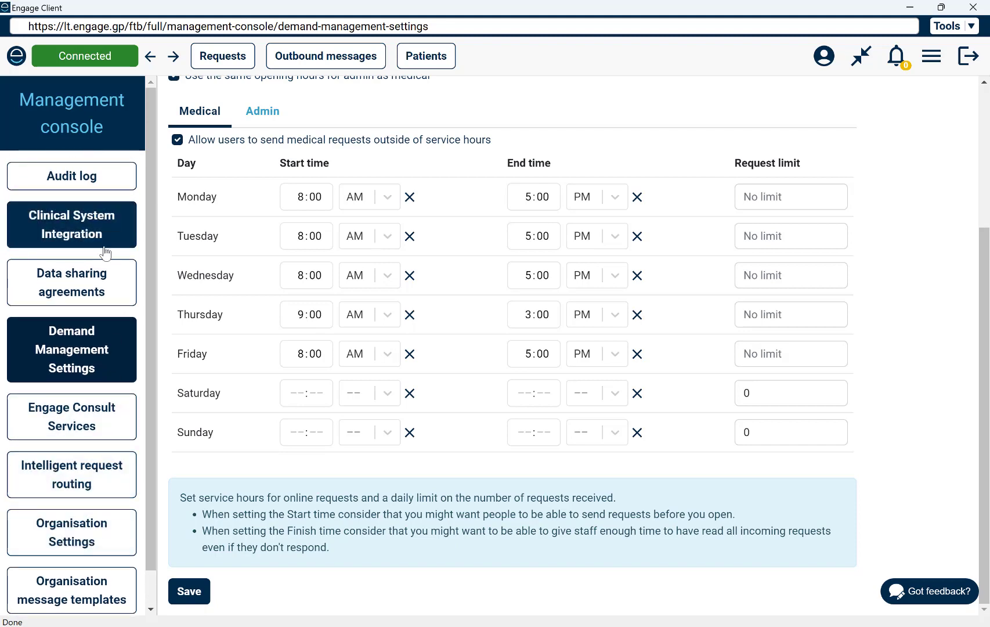
scroll(99, 470, down, 1)
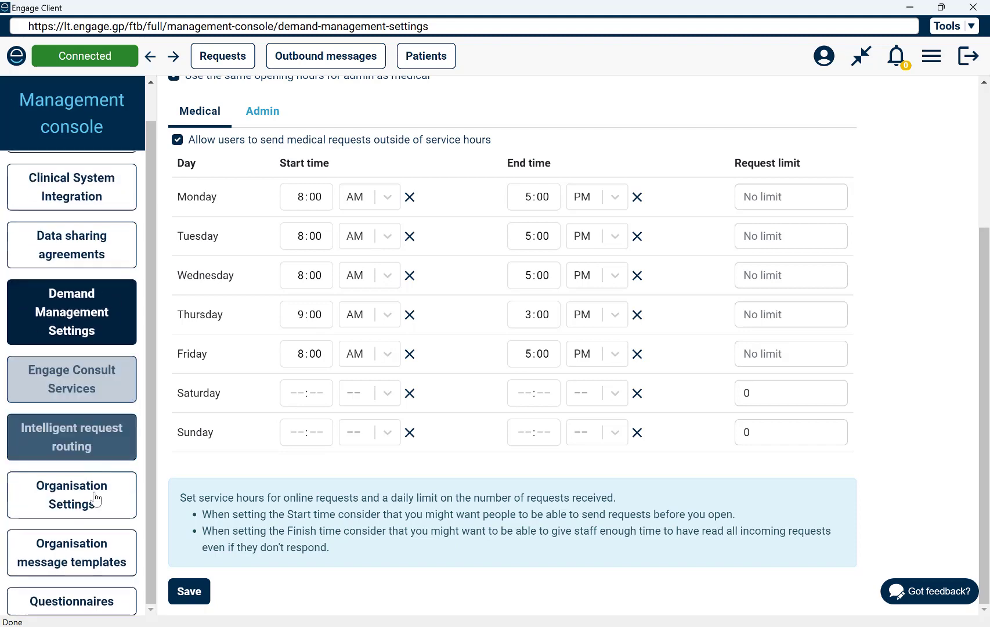
click(73, 604)
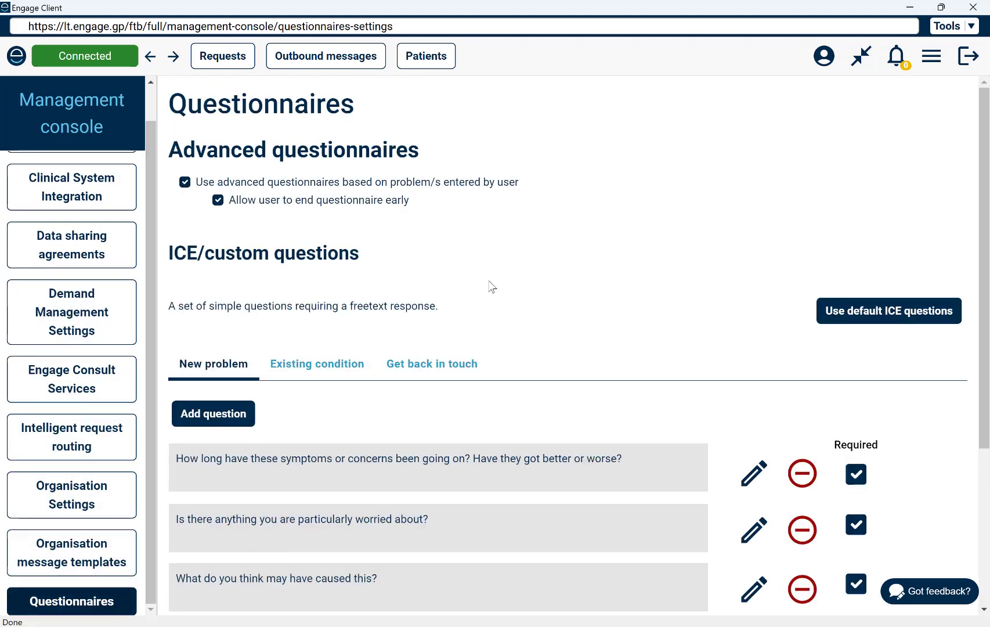
scroll(557, 190, down, 3)
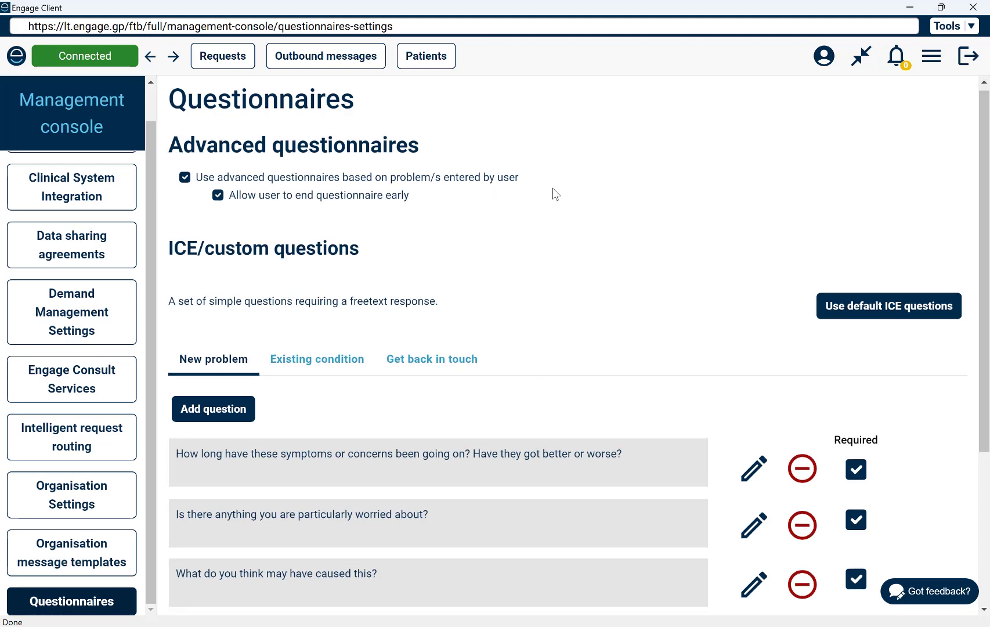
scroll(526, 131, up, 3)
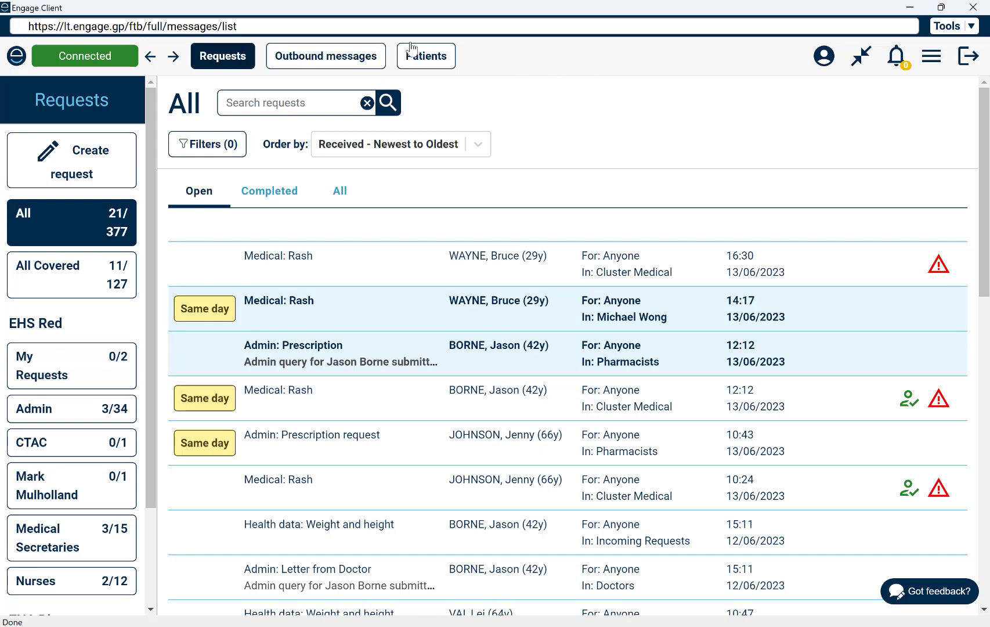
- Go to Outbound messages and begin creating a new outbound patient message
click(326, 65)
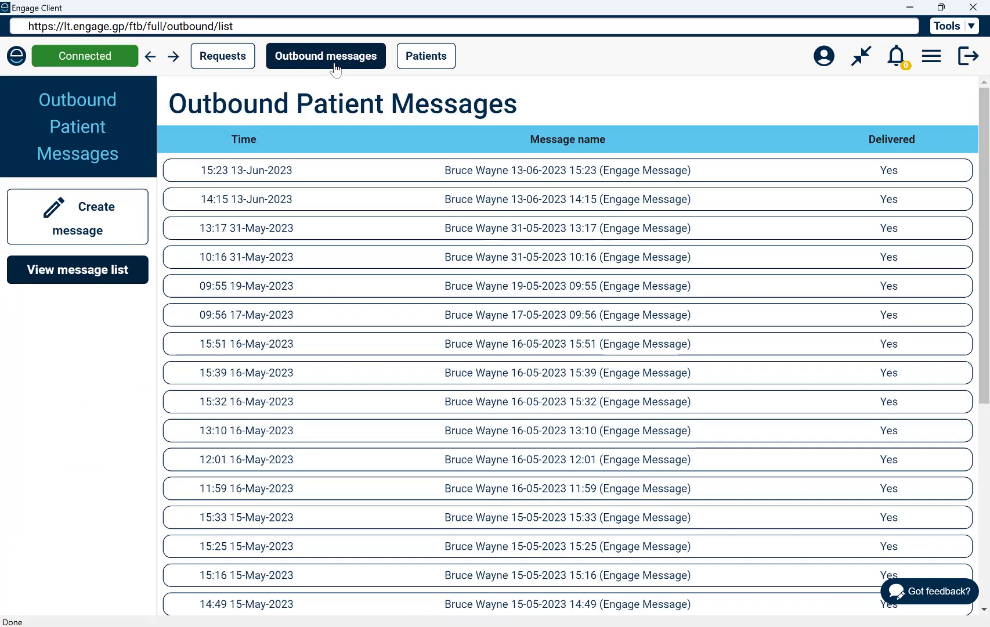
click(102, 232)
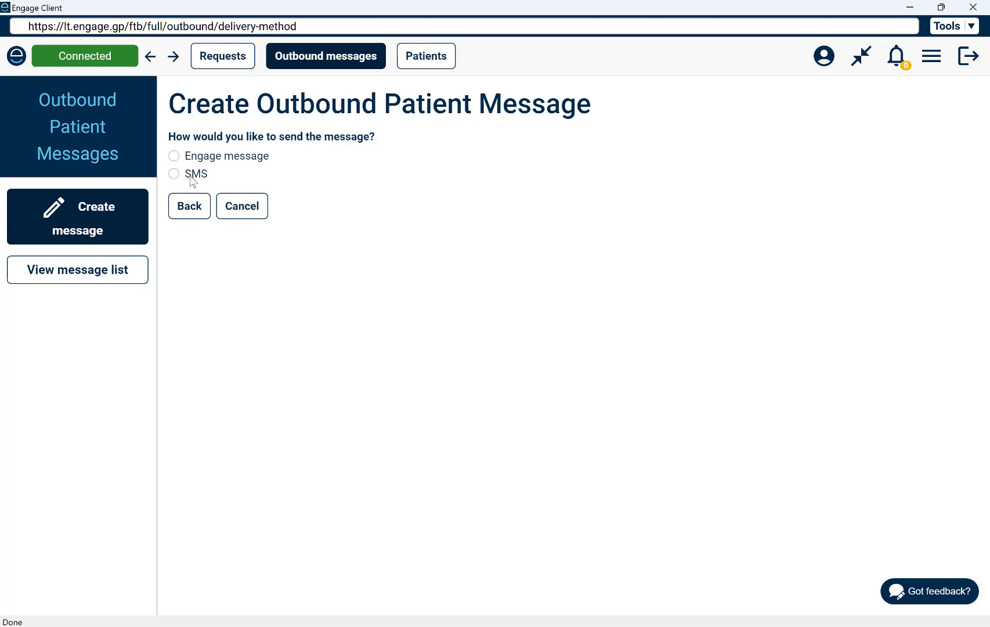
- Choose an Engage message with email notification, sent to a single patient
click(176, 157)
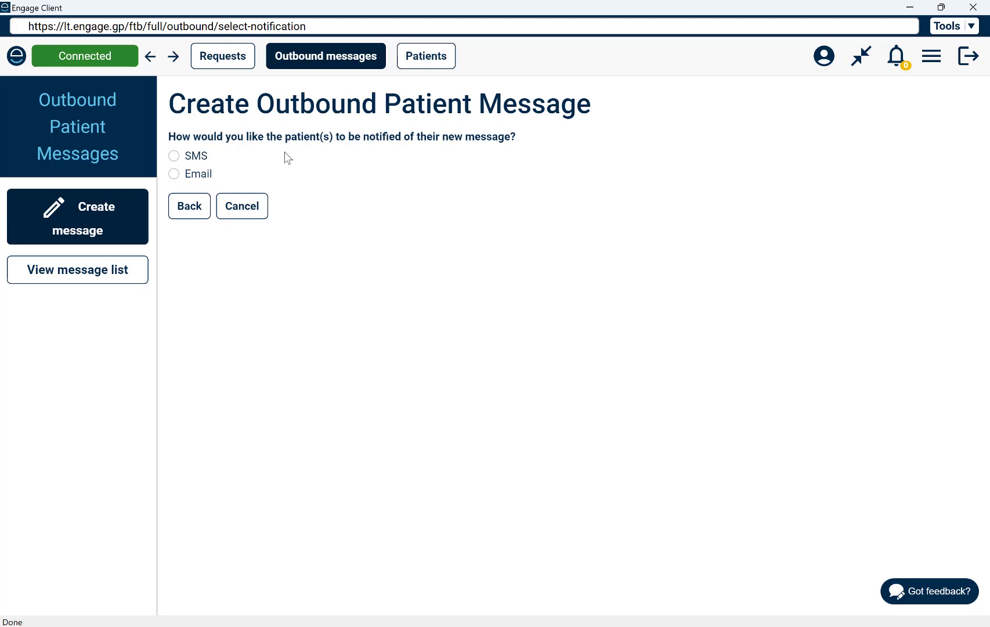
click(175, 174)
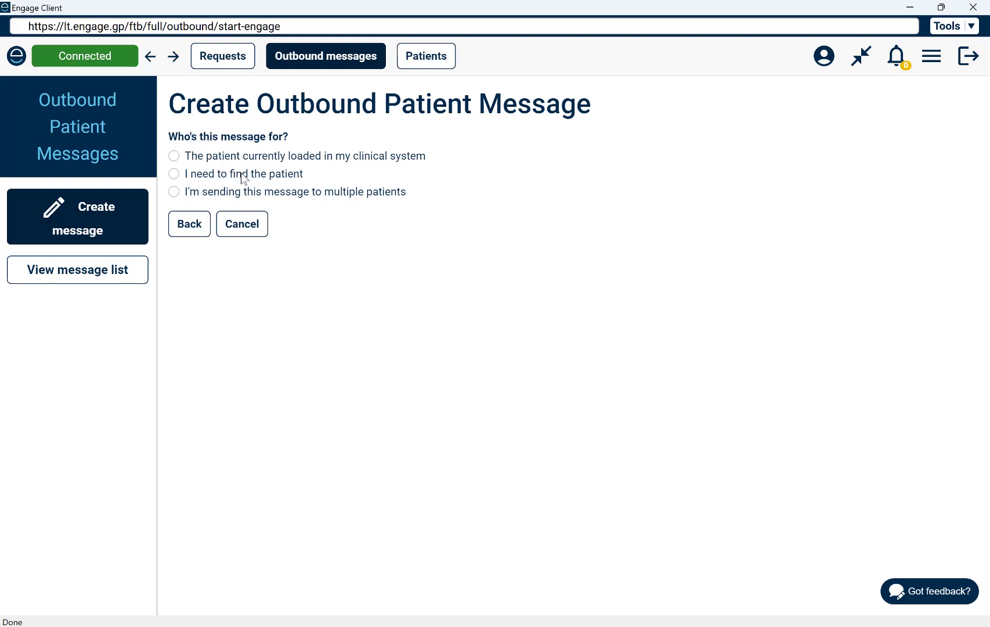
click(174, 192)
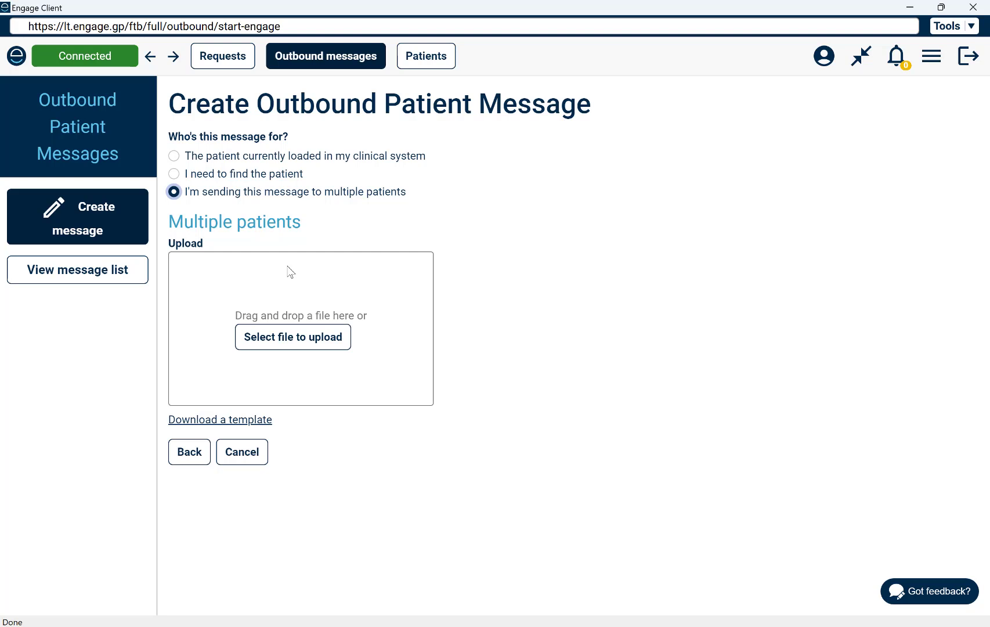
click(174, 174)
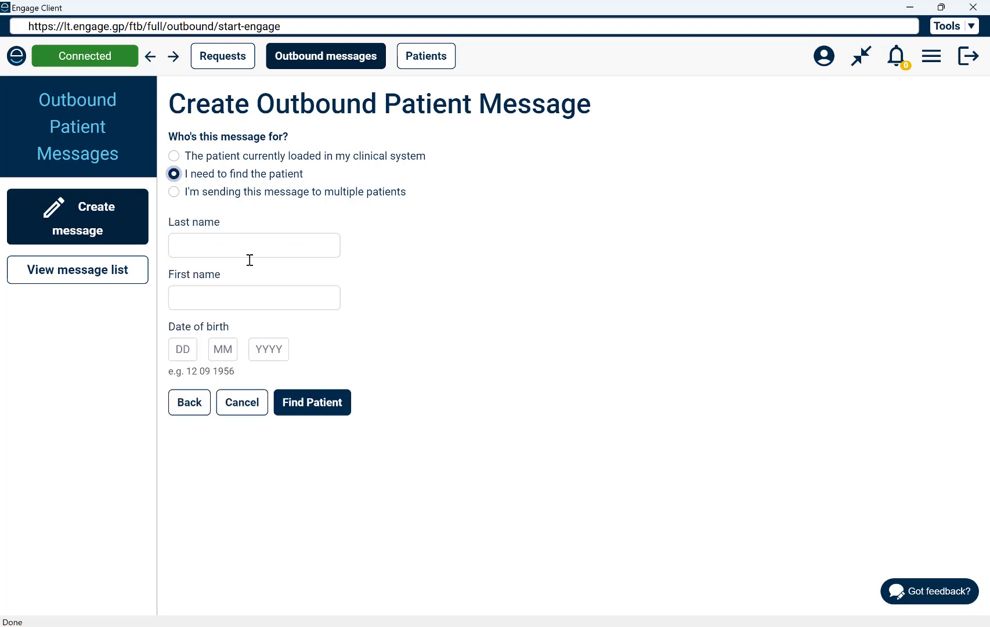
- Find the recipient by entering the patient's last and first name
click(245, 243)
text(wayne)
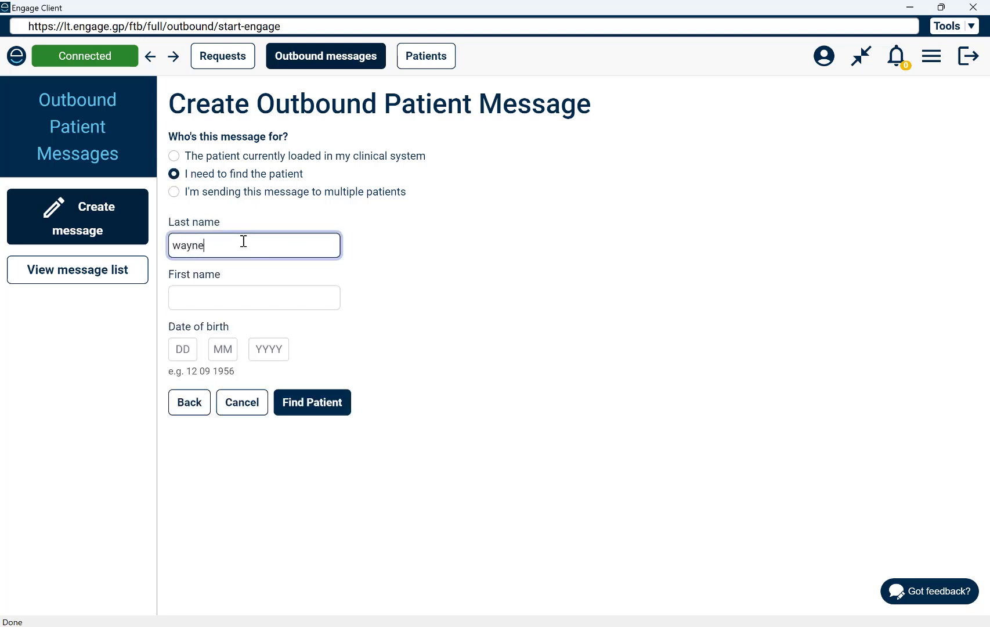
key(Tab)
text(bruce)
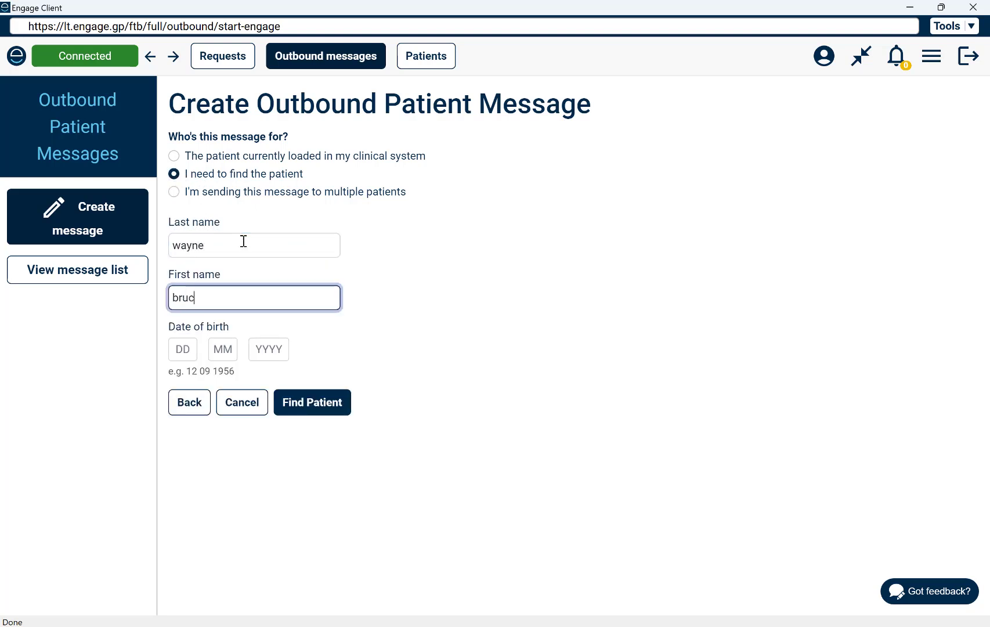
click(306, 402)
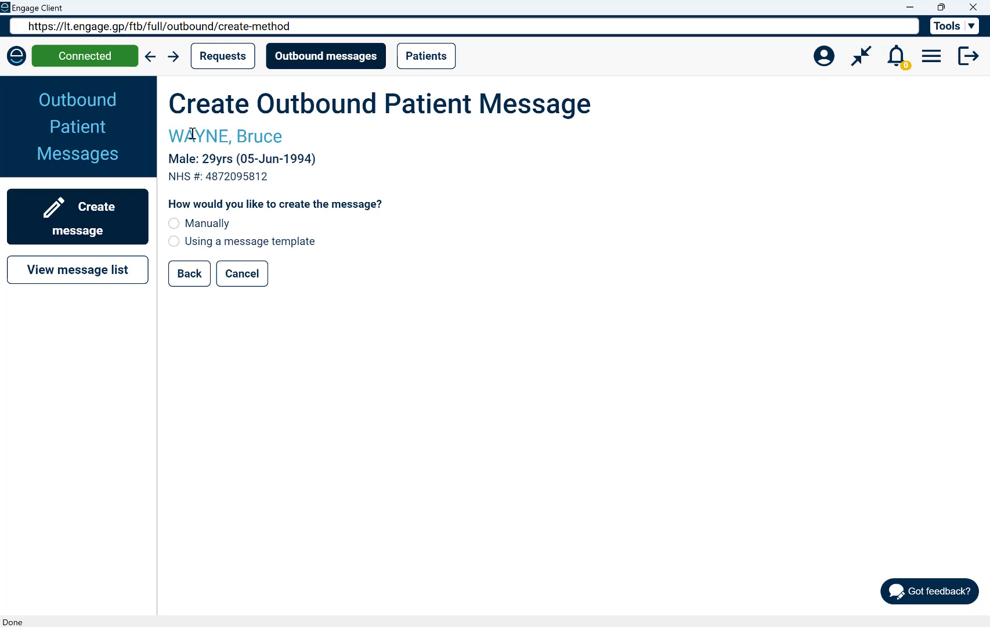
- Prefill the message from the Diabetes Health Questionnaire Review template and read through its text
click(173, 242)
click(259, 240)
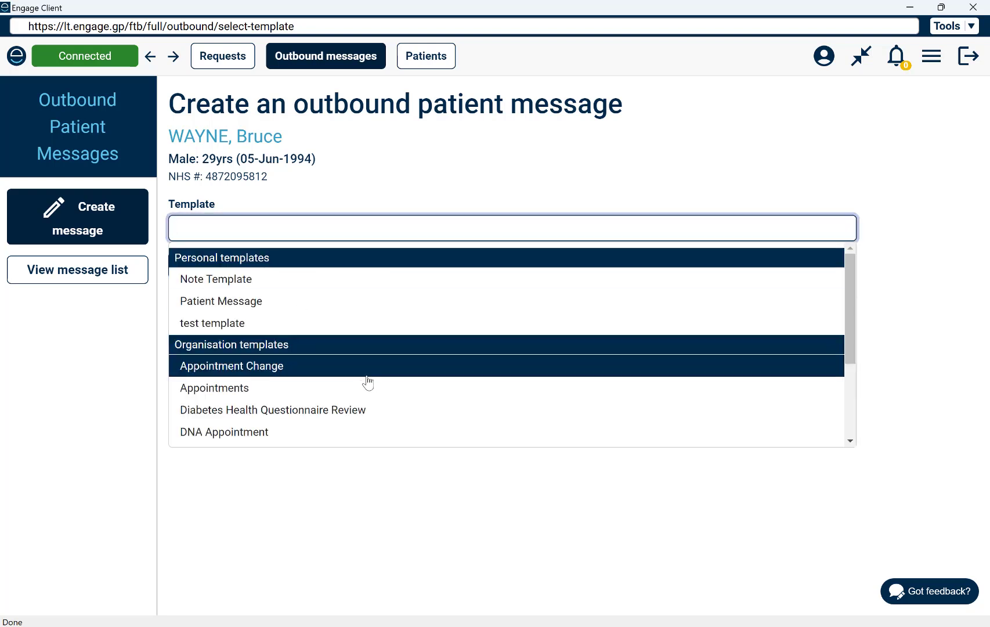
scroll(368, 384, down, 3)
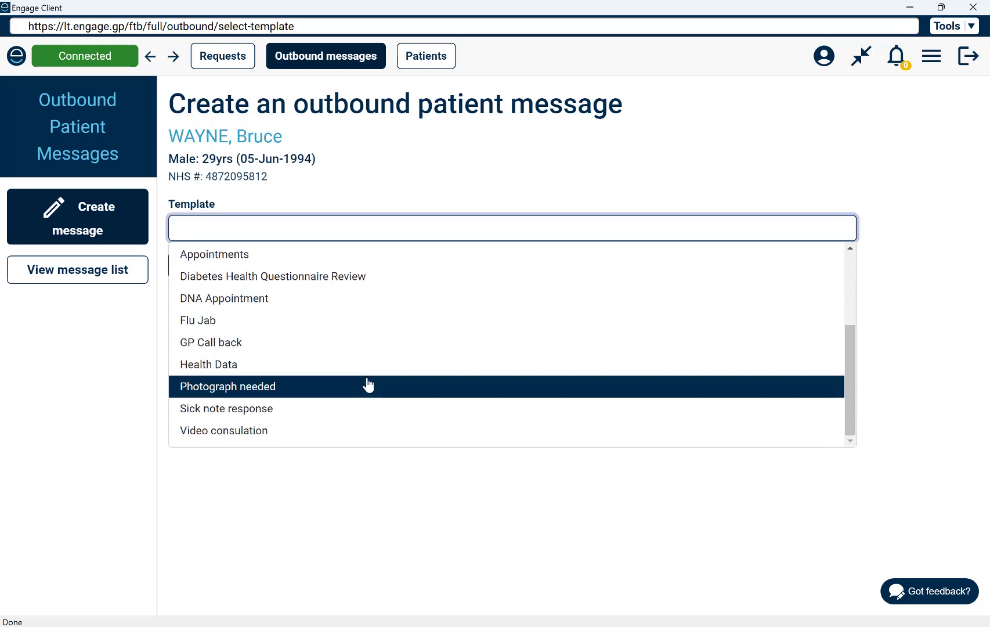
click(330, 284)
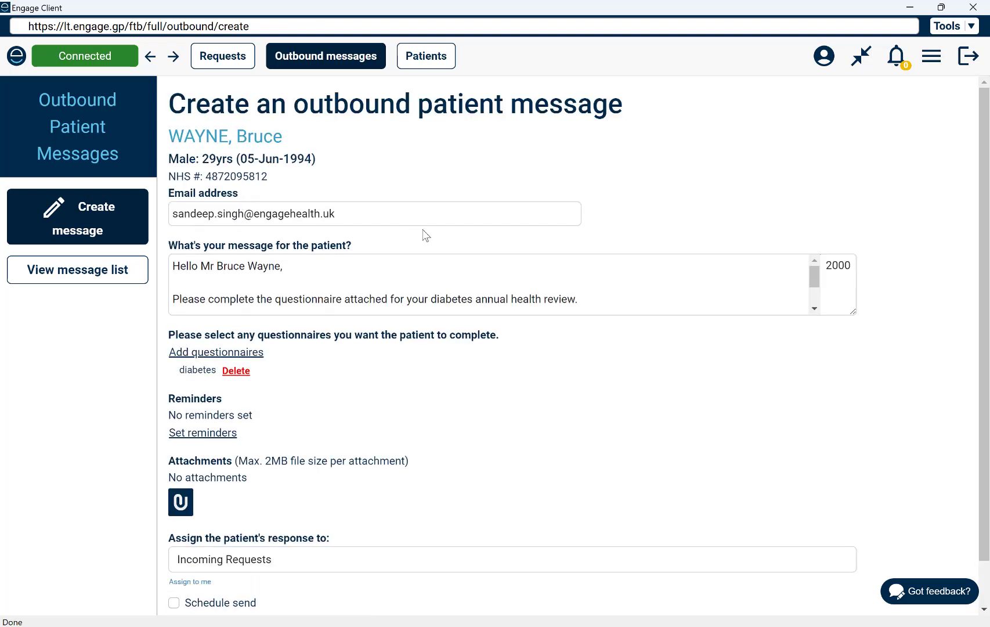
click(341, 295)
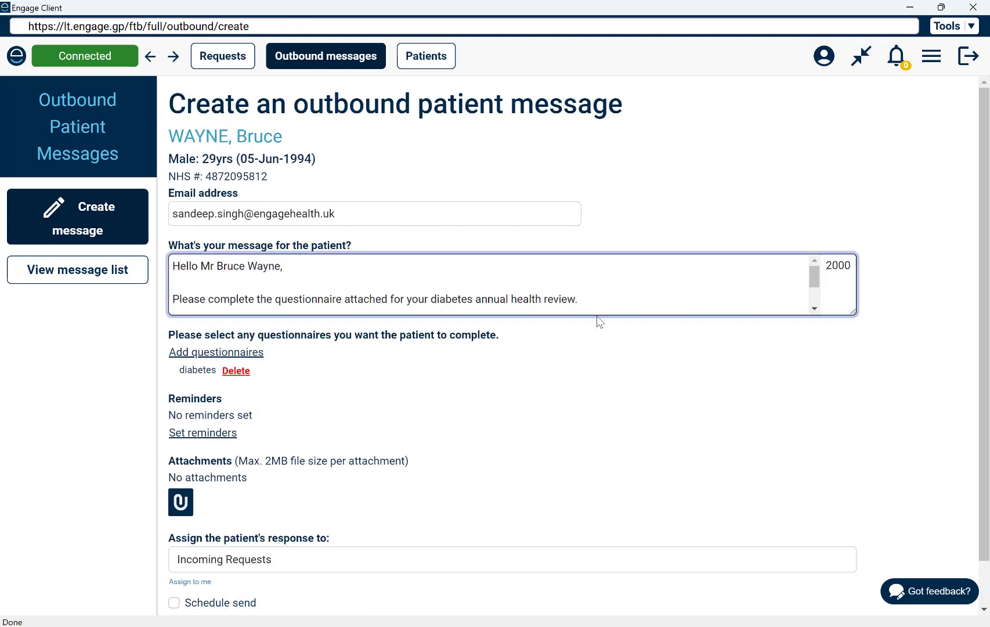
scroll(621, 281, down, 3)
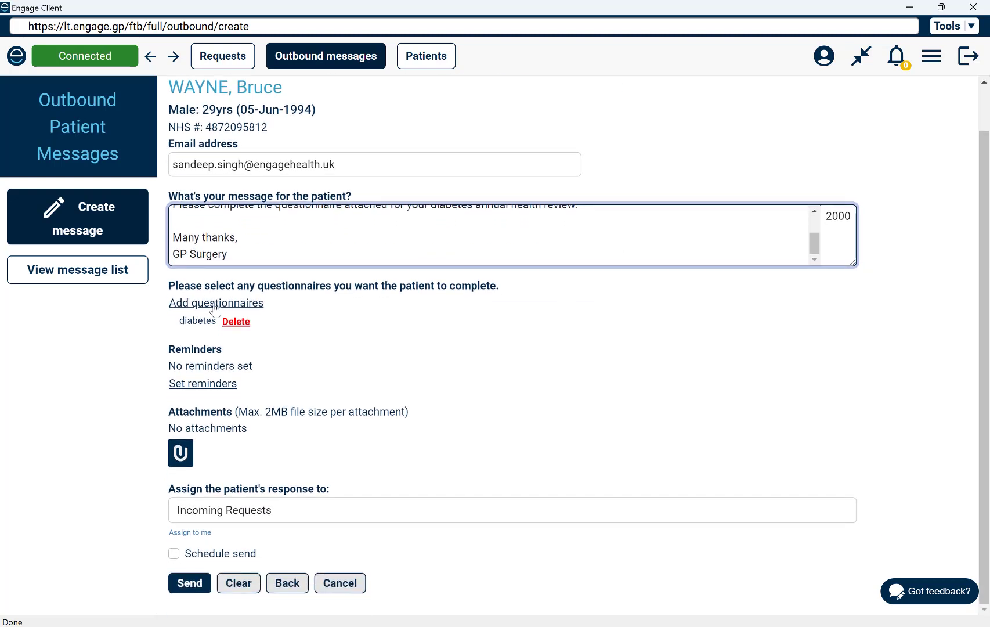
- Add the Diabetes and Problem Areas in Diabetes (PAID) questionnaires and save the list
click(235, 307)
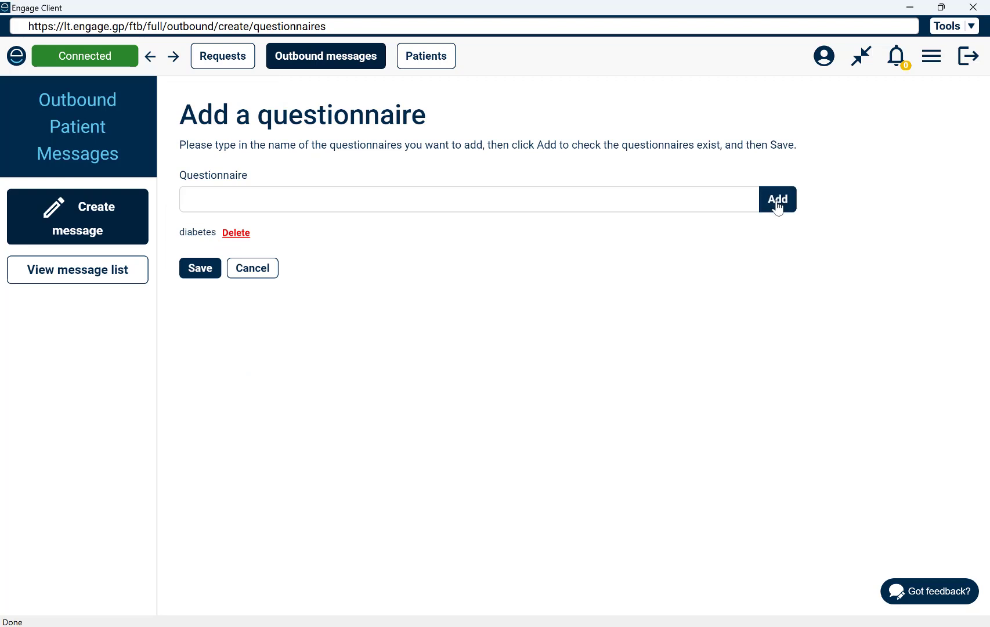
click(676, 191)
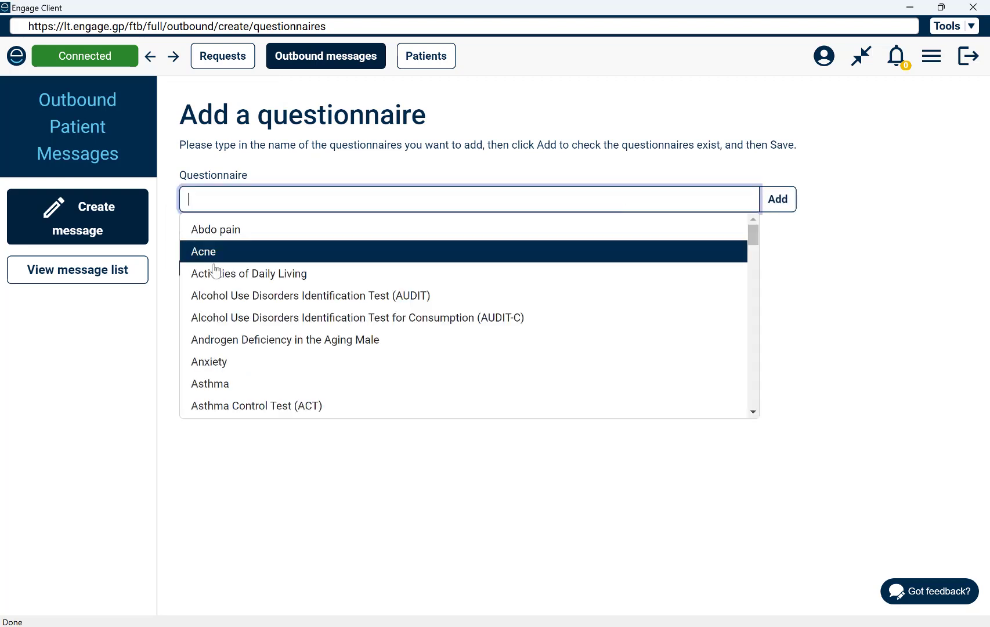
scroll(334, 318, down, 2)
scroll(349, 329, down, 4)
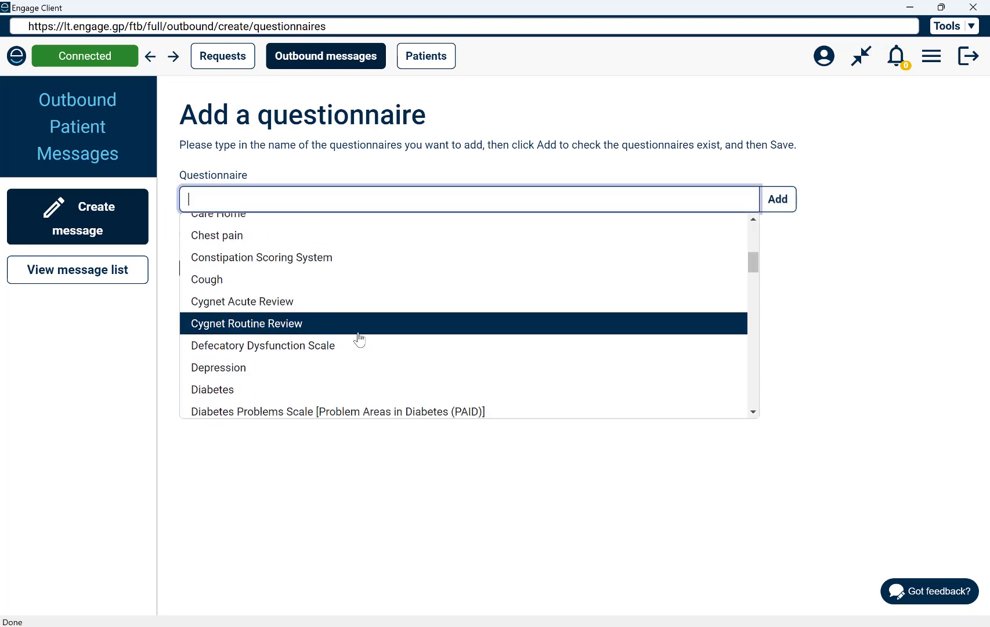
click(353, 329)
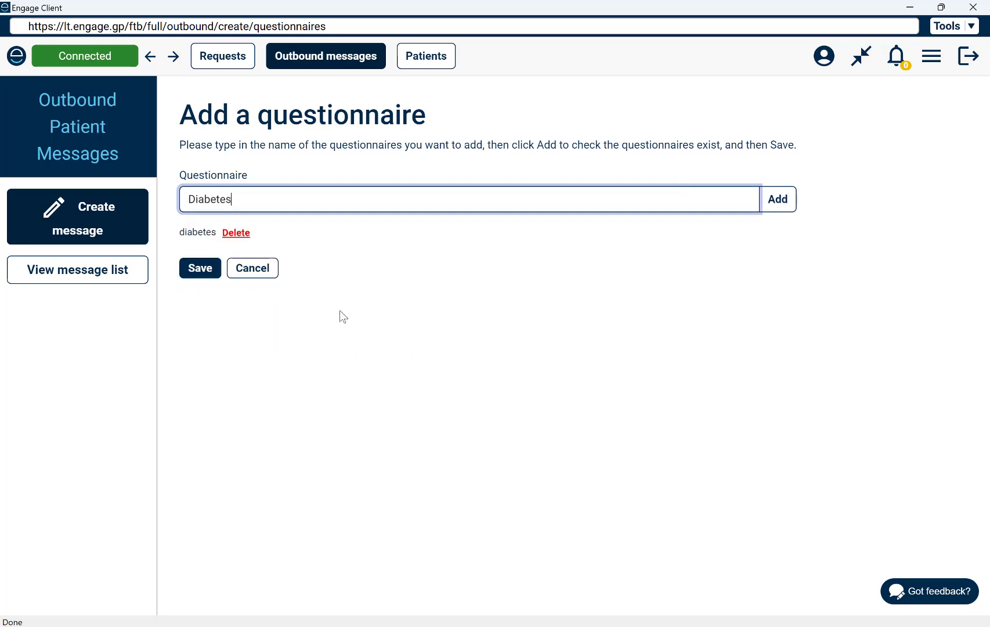
click(691, 196)
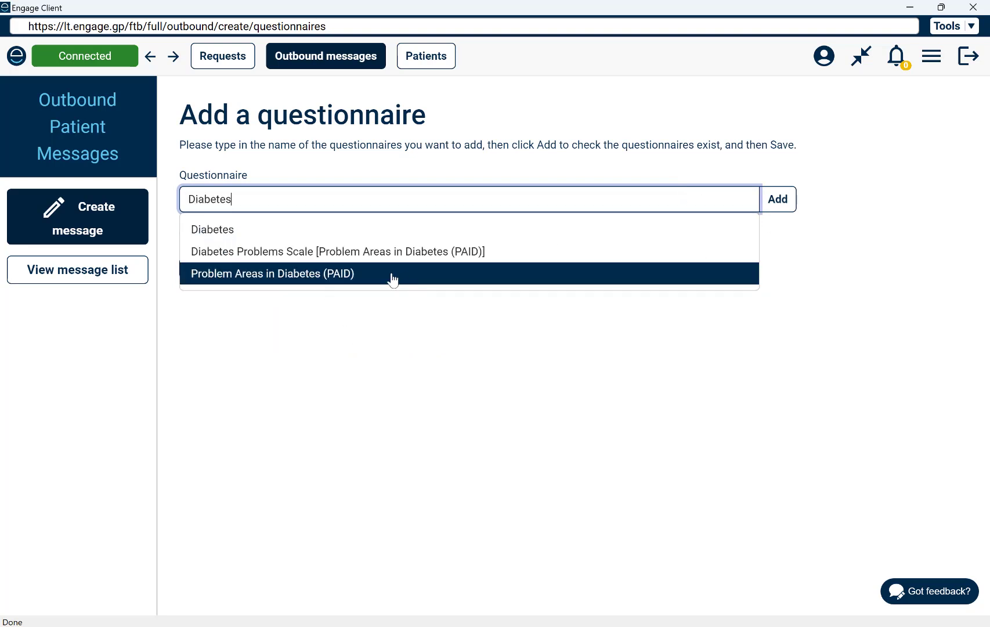
click(359, 275)
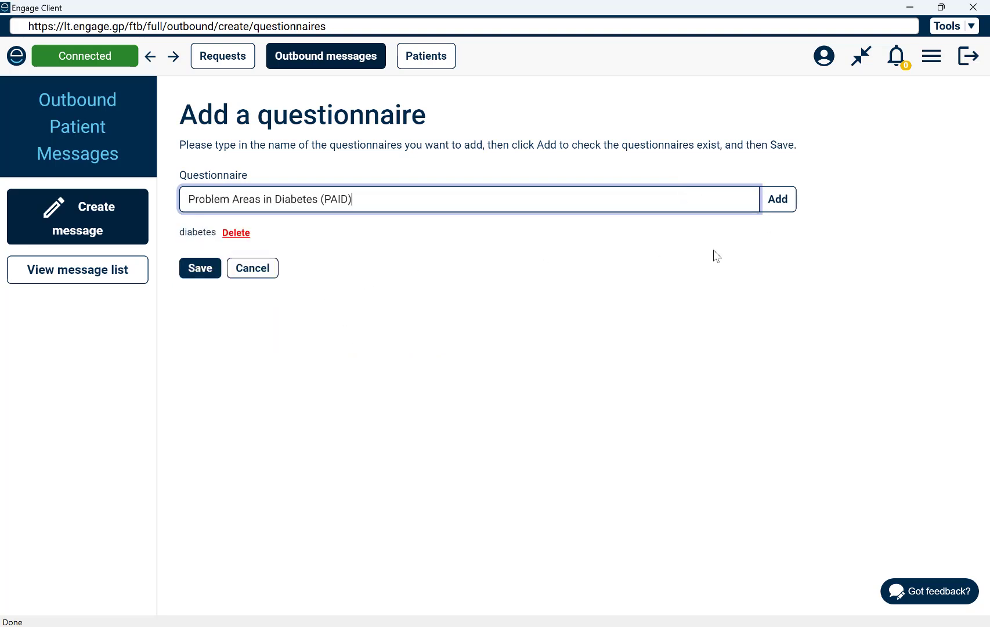
click(779, 204)
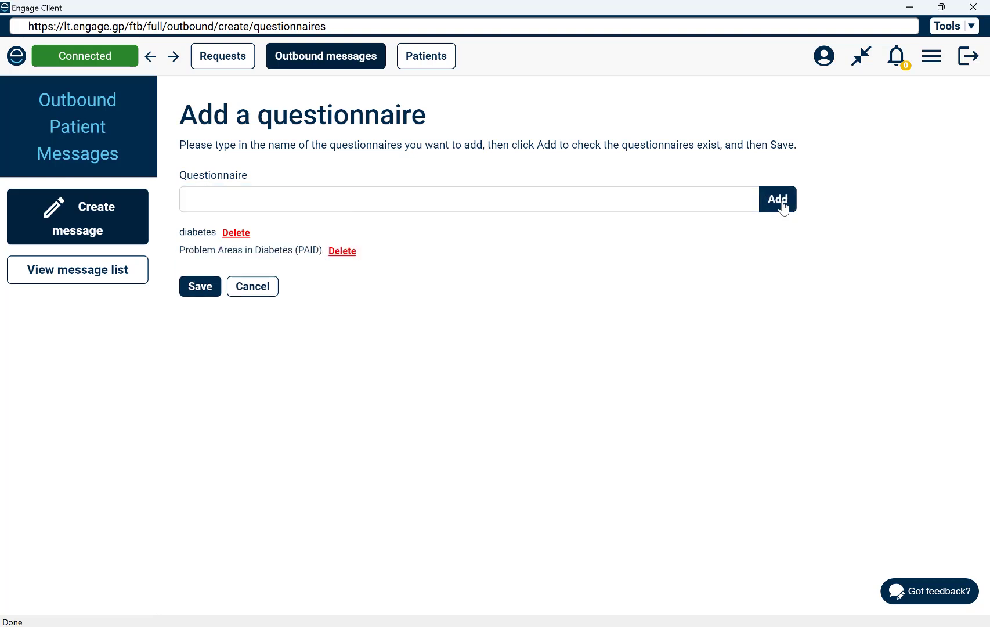
click(202, 288)
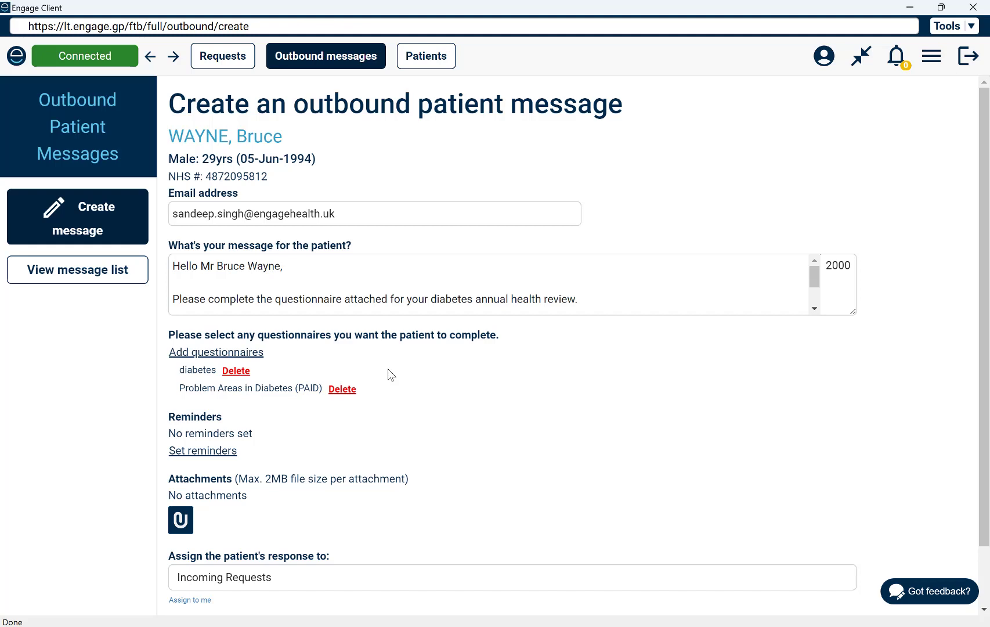
scroll(389, 374, down, 2)
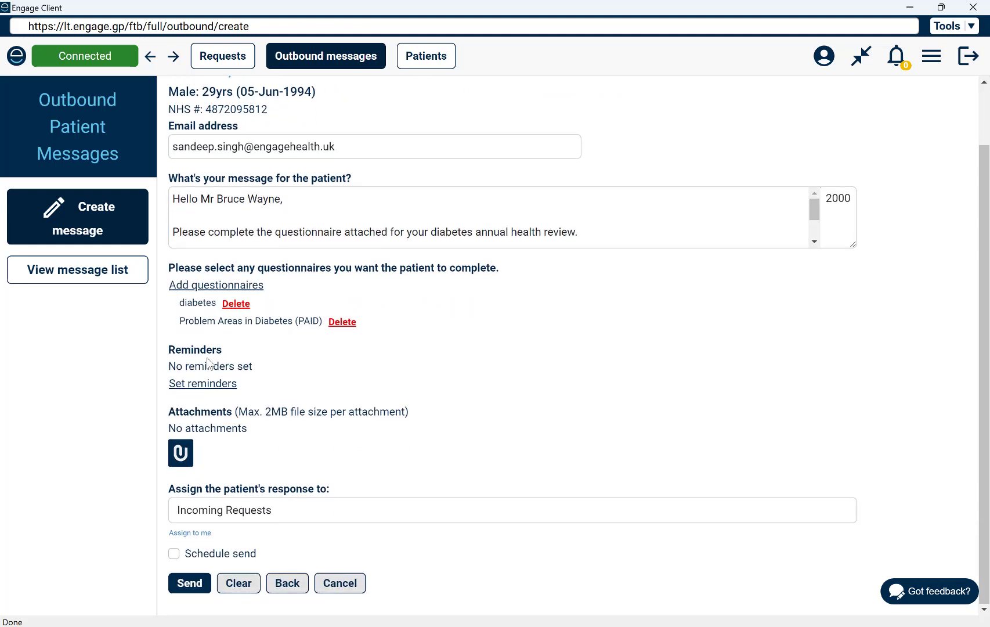
click(189, 384)
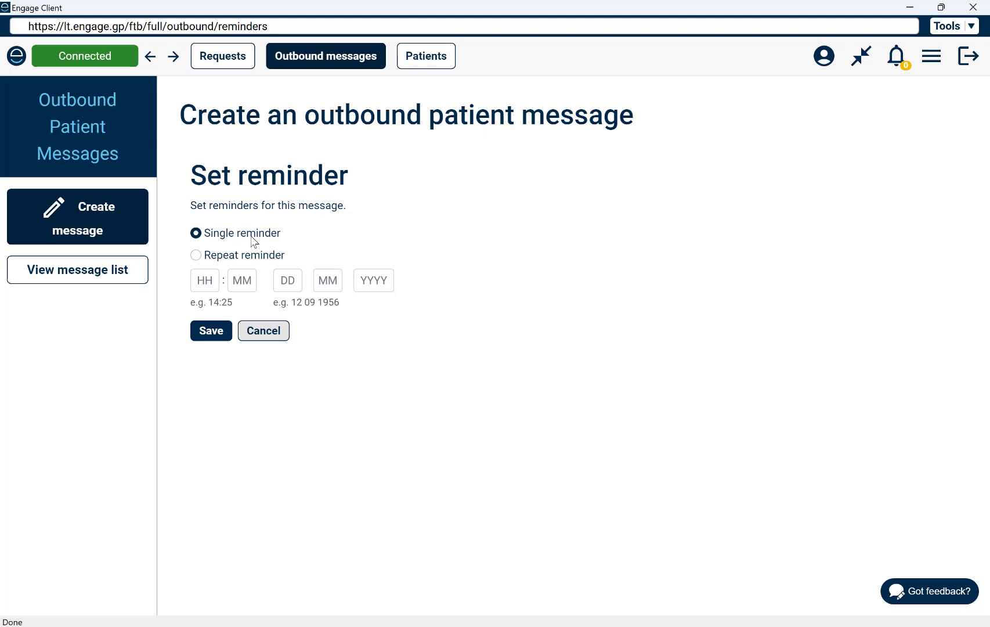
click(210, 256)
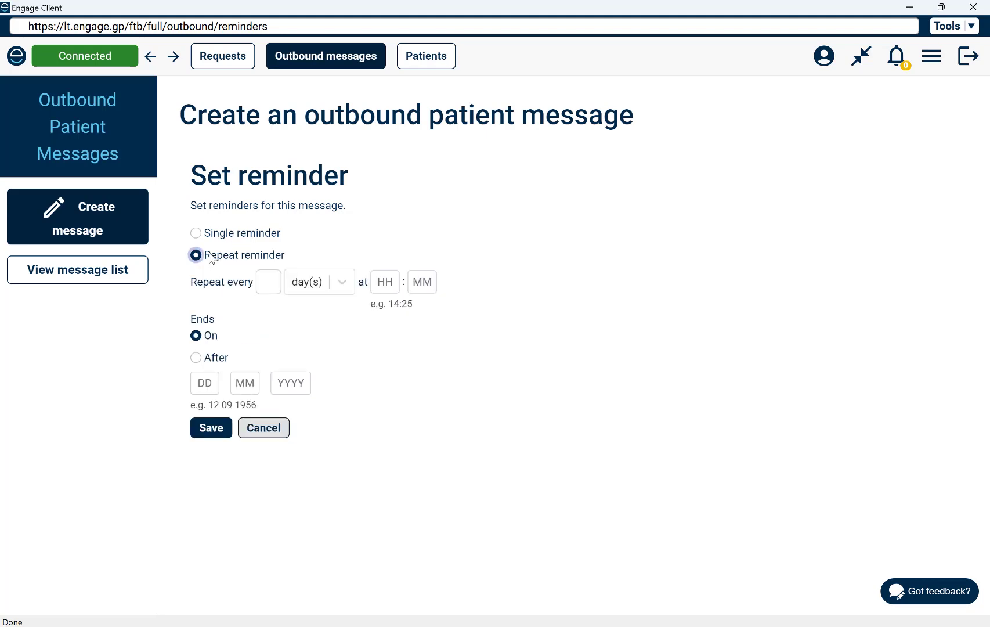
click(275, 280)
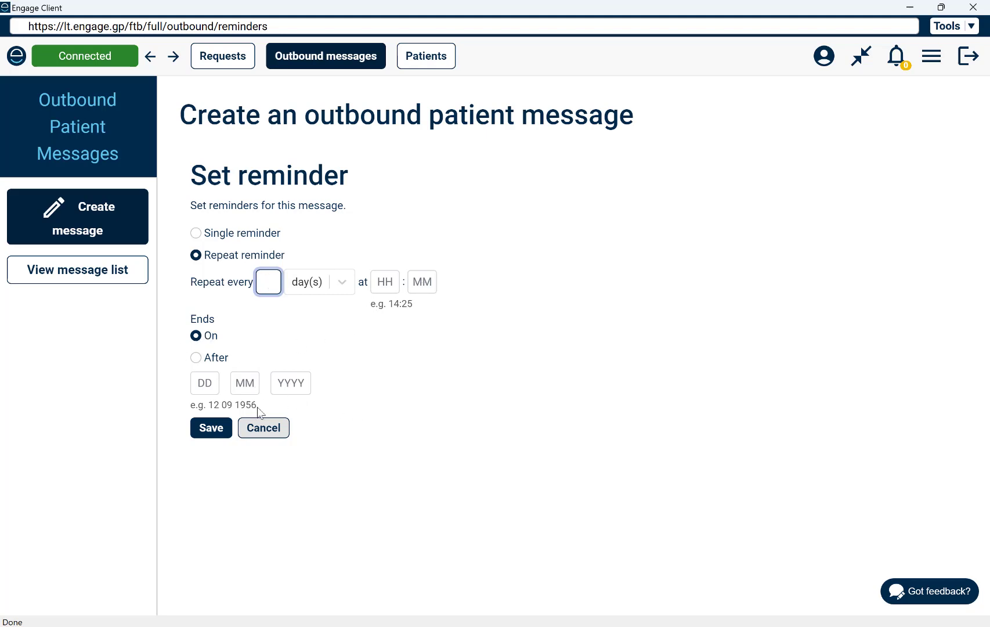
click(264, 430)
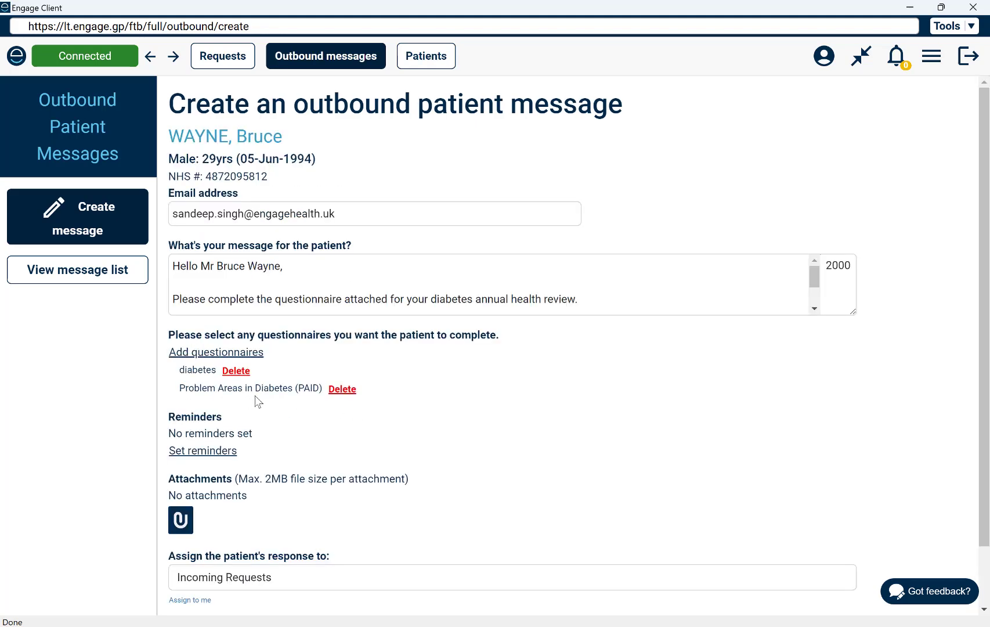
- Clear the Incoming Requests assignee from the message's Assign field
scroll(258, 401, down, 2)
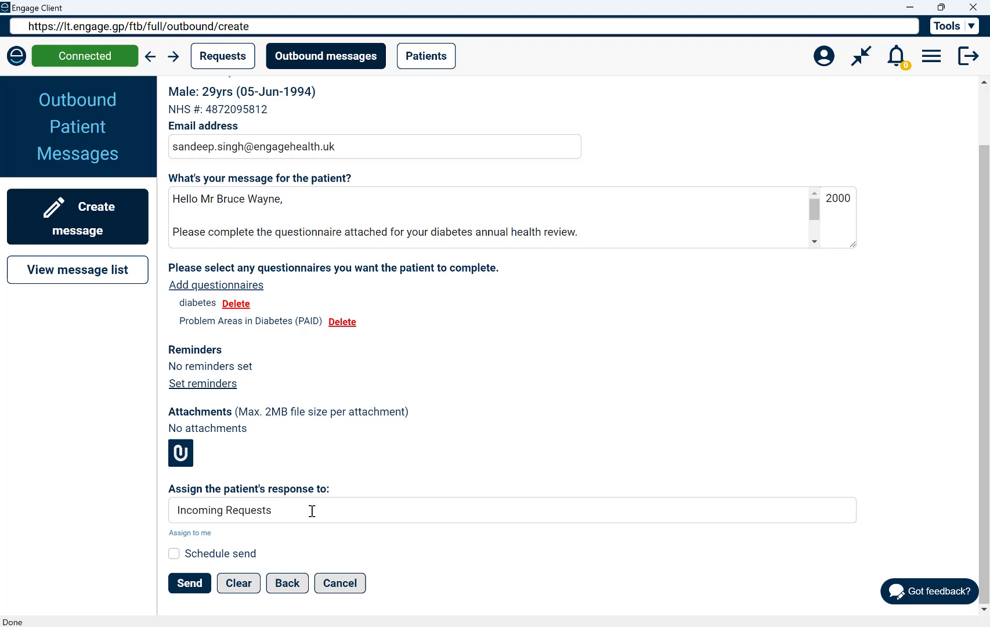
scroll(312, 510, up, 1)
scroll(311, 511, down, 1)
click(312, 510)
key(ctrl+a)
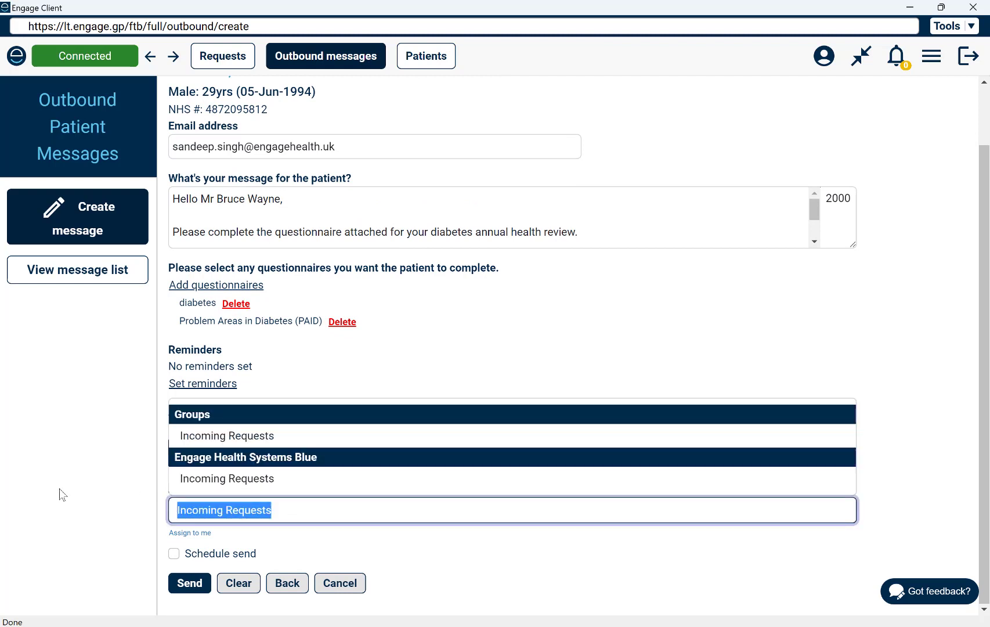
key(BackSpace)
click(60, 494)
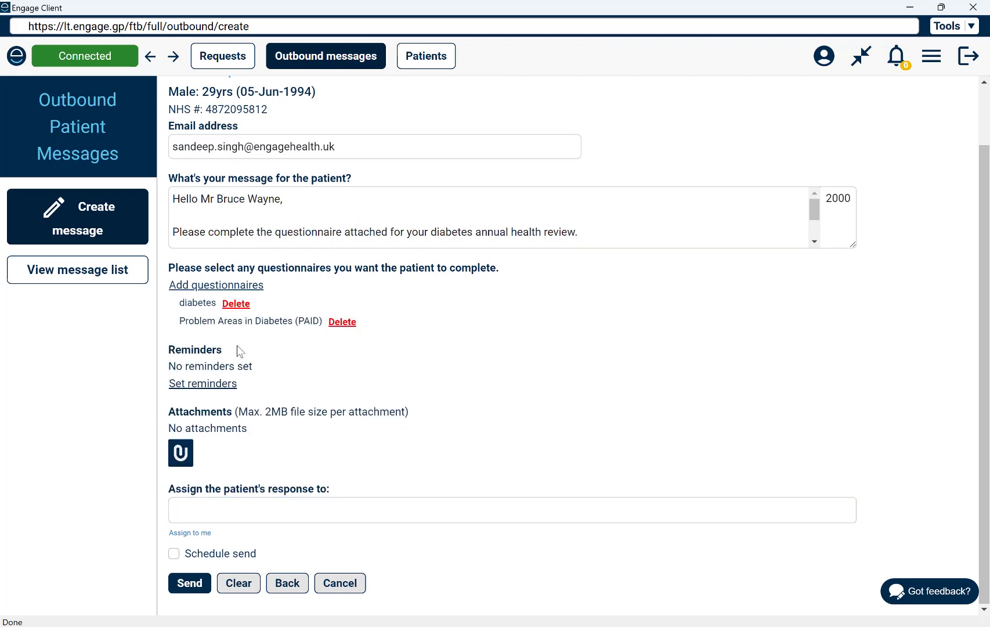
- Assign the patient's response to yourself and turn on Schedule send
click(267, 514)
scroll(320, 371, down, 5)
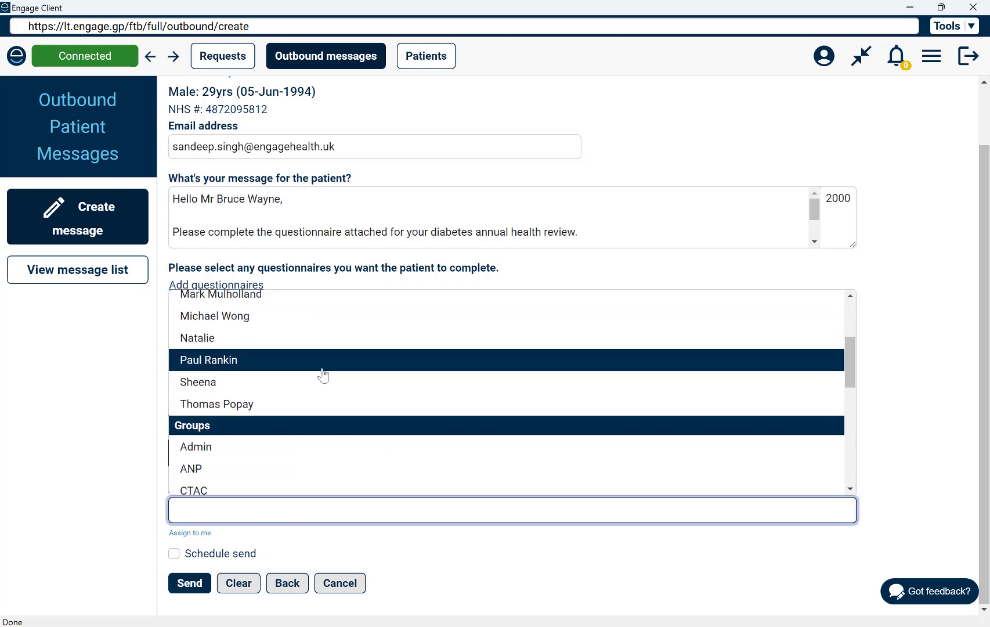
scroll(261, 391, up, 5)
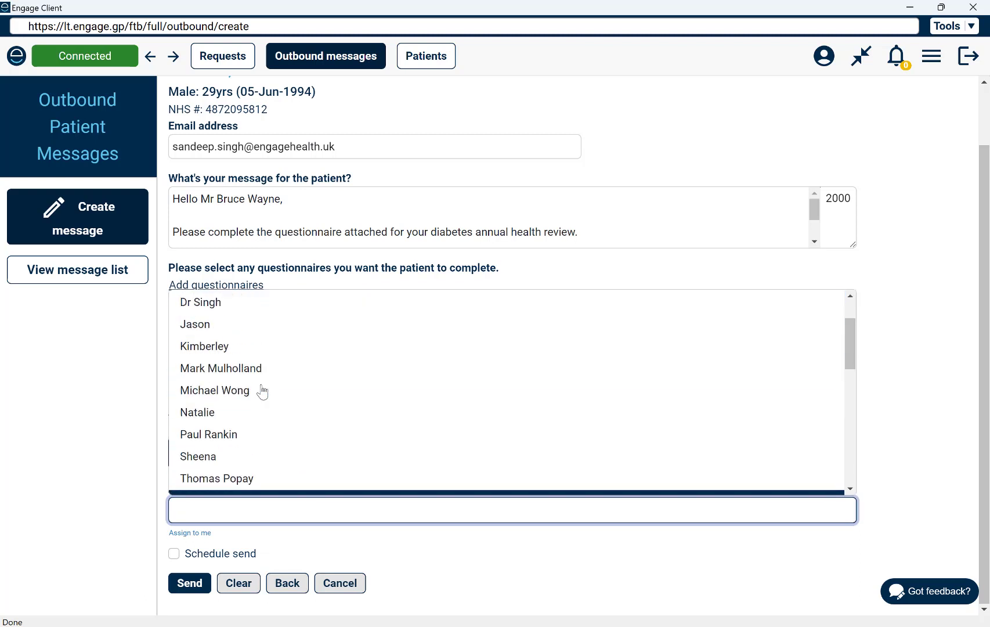
scroll(394, 382, down, 10)
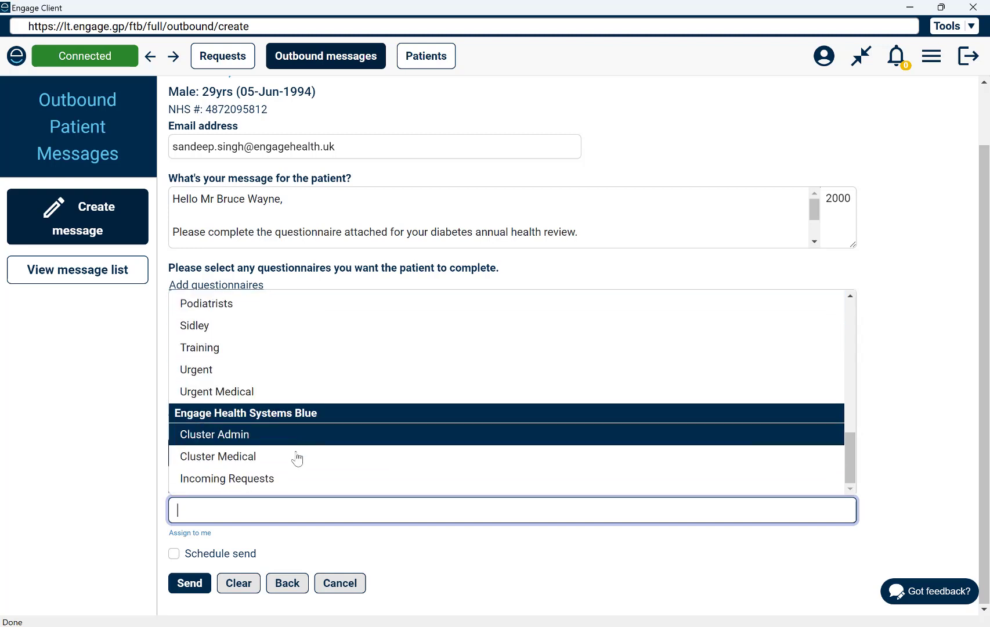
click(103, 448)
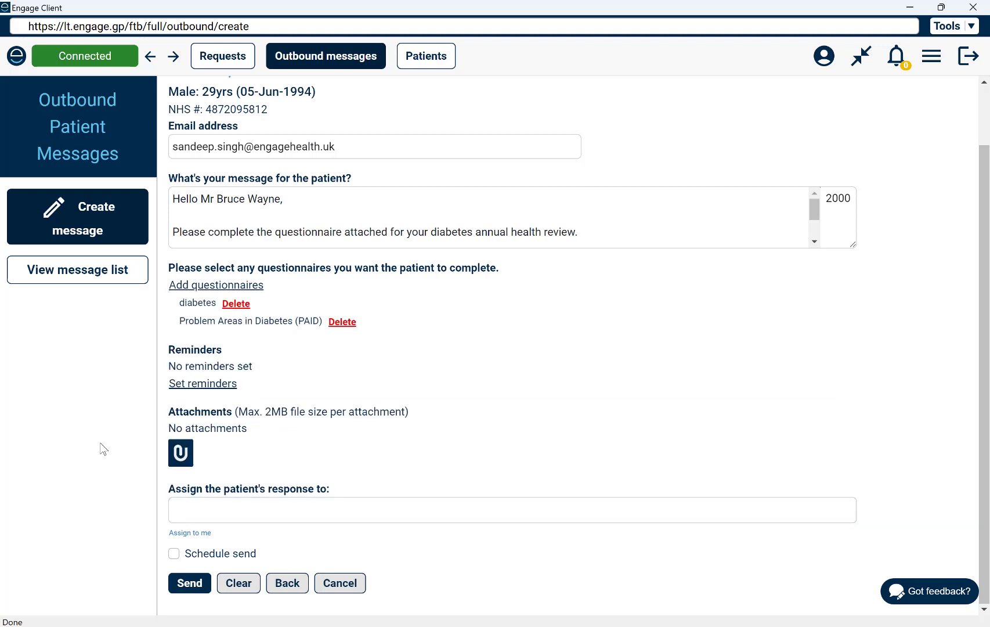
click(190, 538)
click(174, 556)
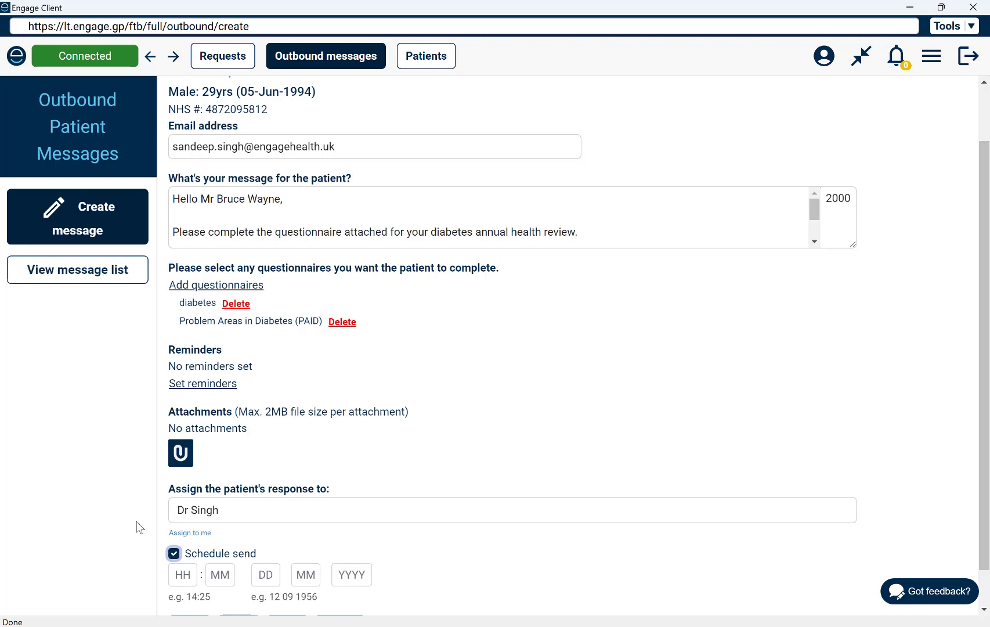
scroll(358, 556, down, 1)
- Turn Schedule send back off, send the message immediately, and accept the suggested message name
click(80, 529)
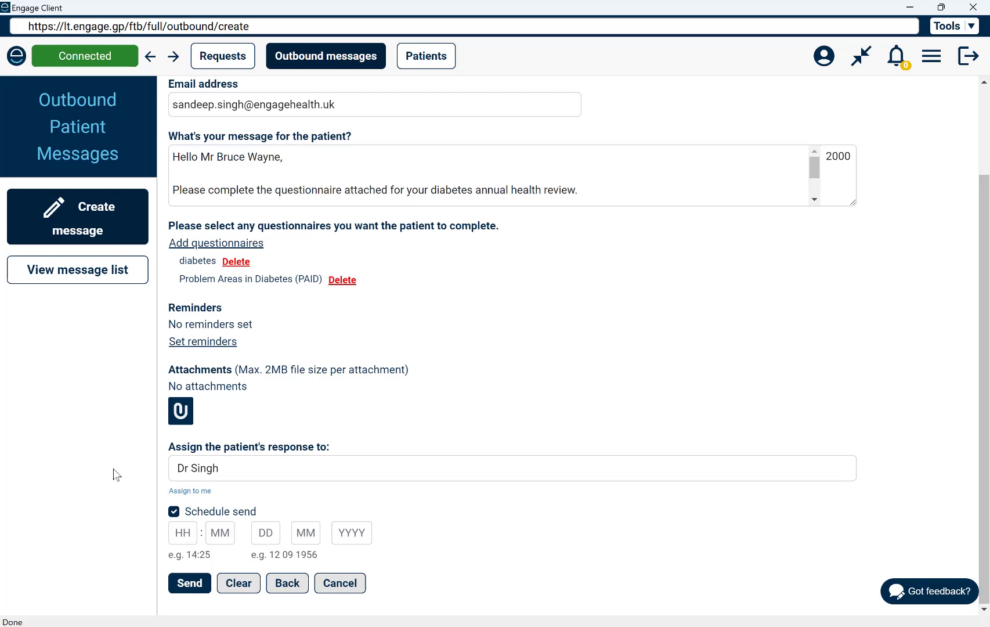
click(176, 513)
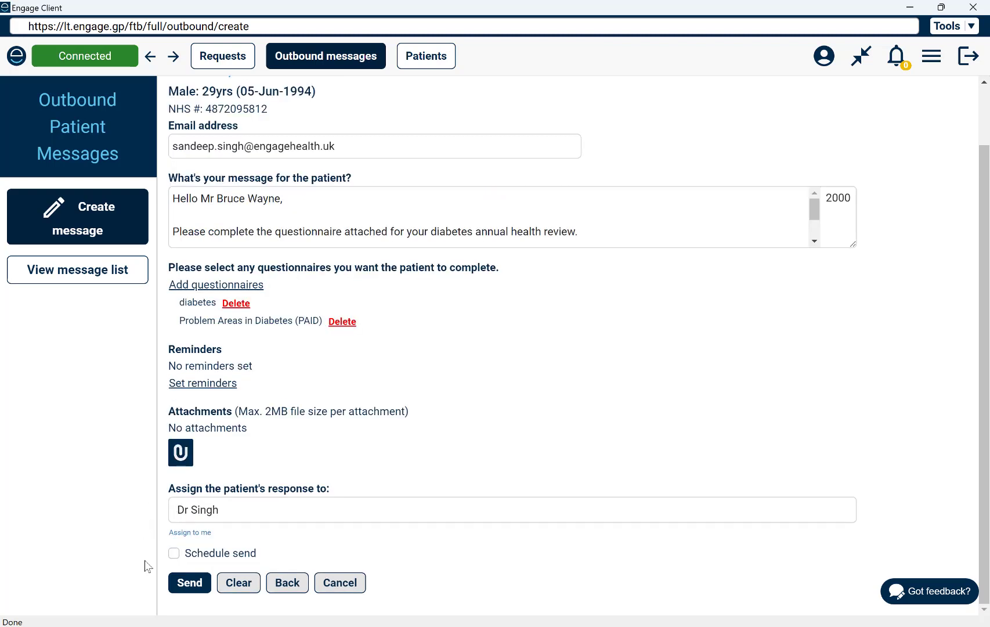
click(189, 583)
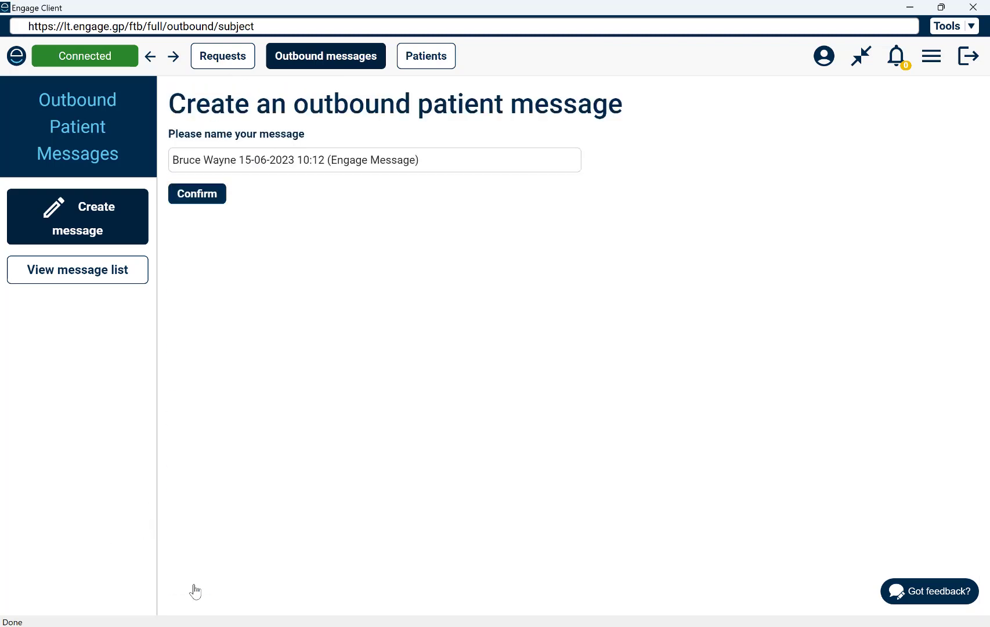
click(185, 193)
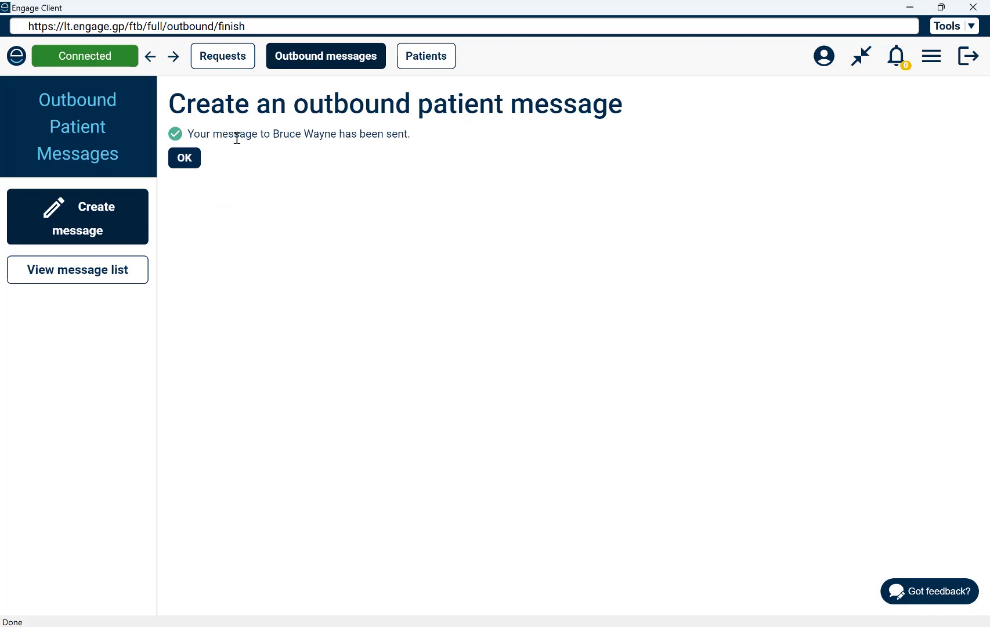